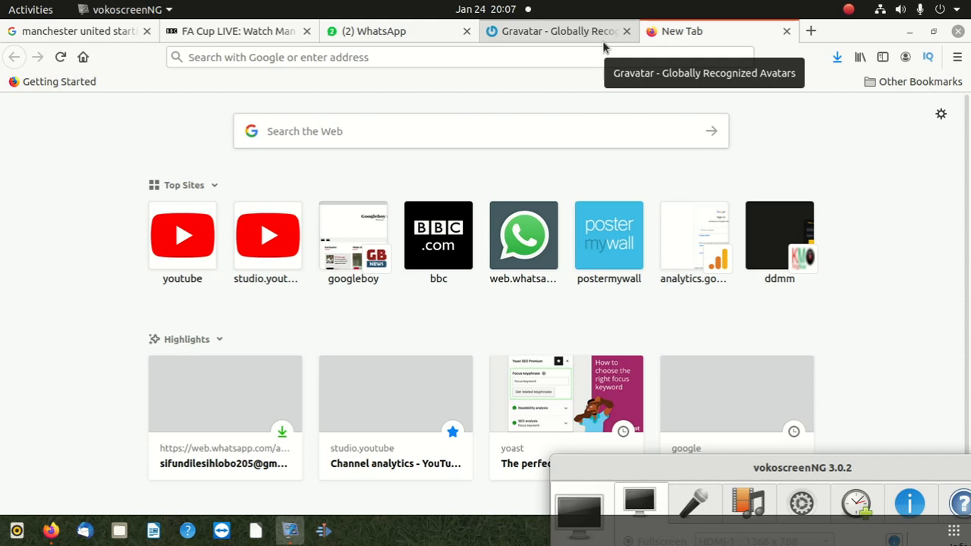
{"action": "left_click", "coordinate": [323, 58]}
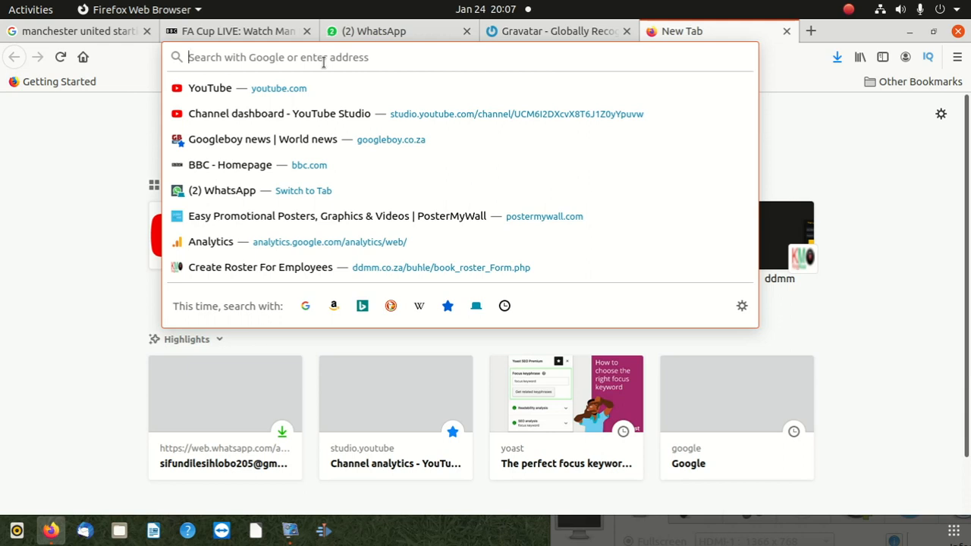
{"action": "type", "text": "w"}
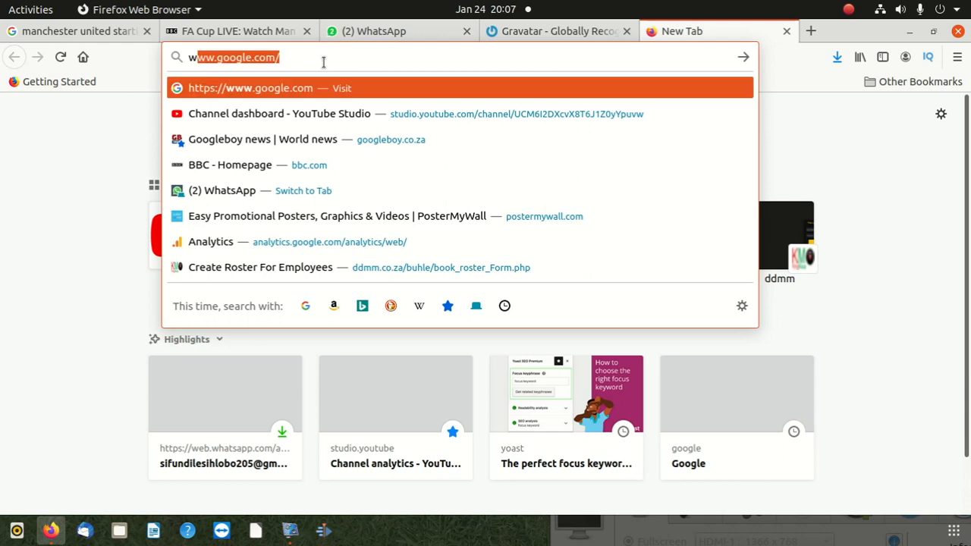
{"action": "type", "text": "ww."}
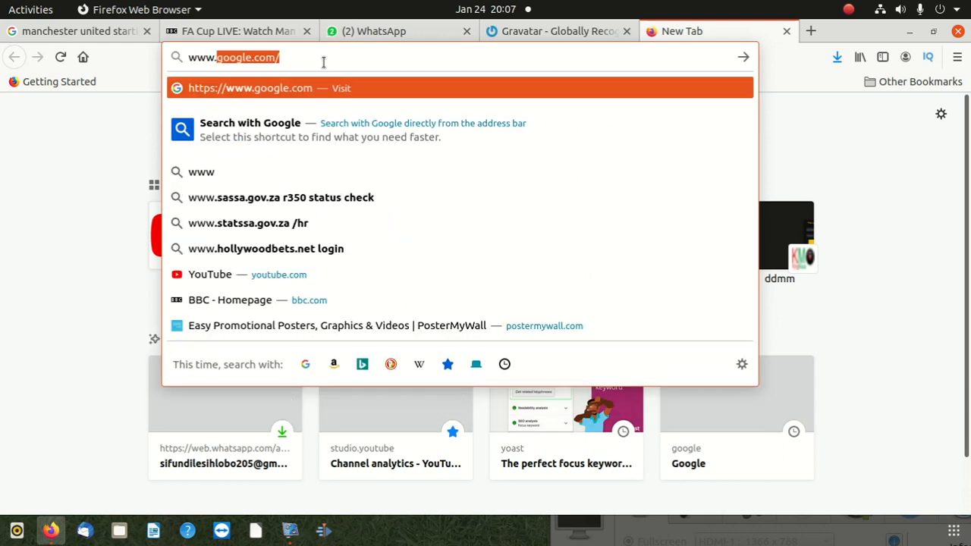
{"action": "type", "text": "goo"}
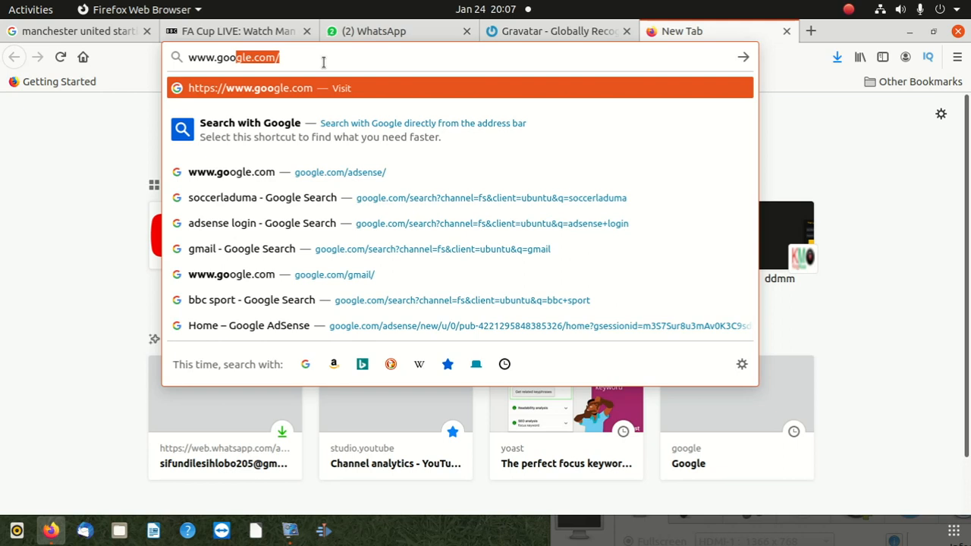
{"action": "type", "text": "gleboy.co"}
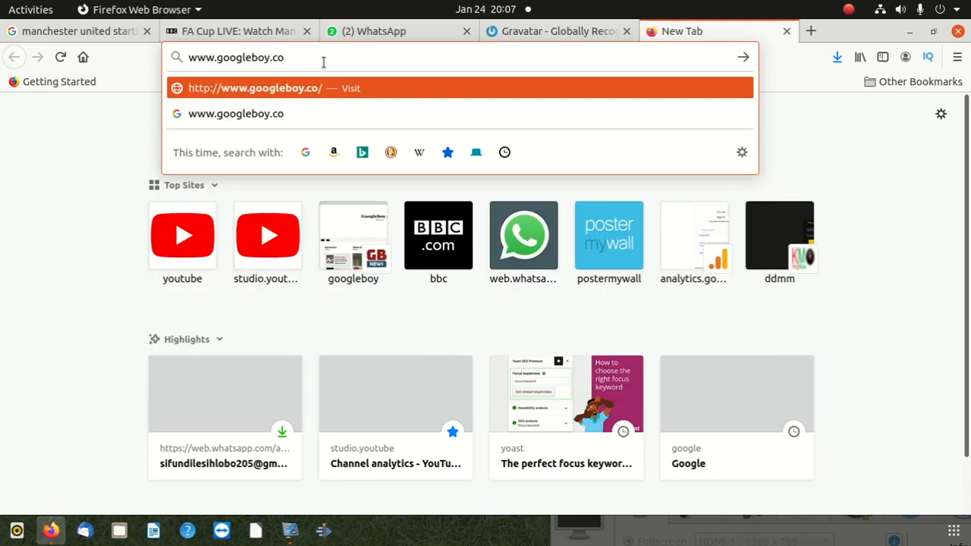
{"action": "type", "text": ".za"}
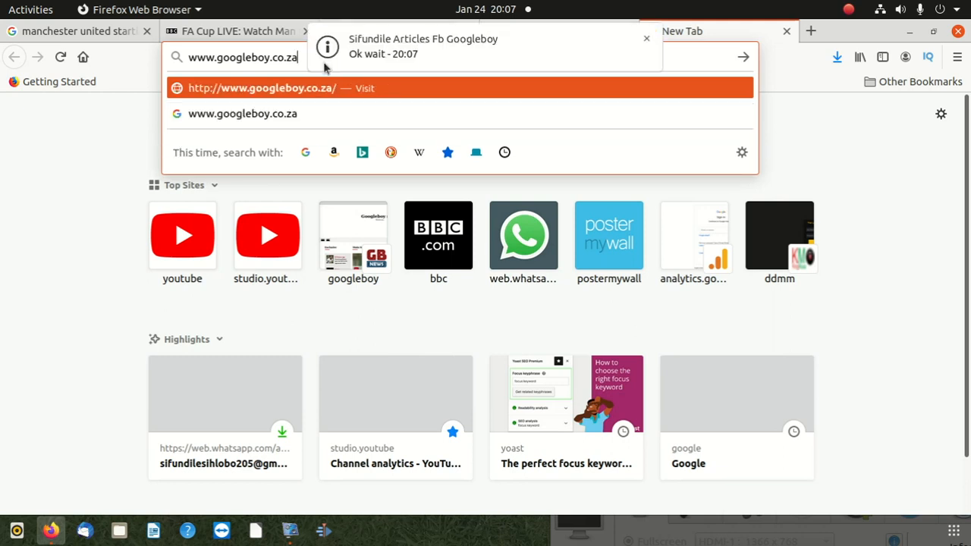
{"action": "type", "text": "/"}
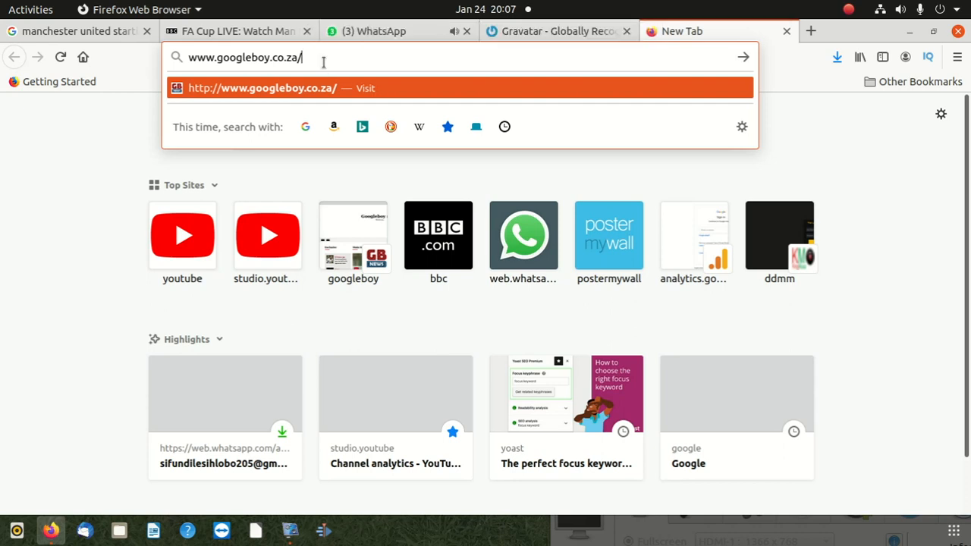
{"action": "type", "text": "wp-"}
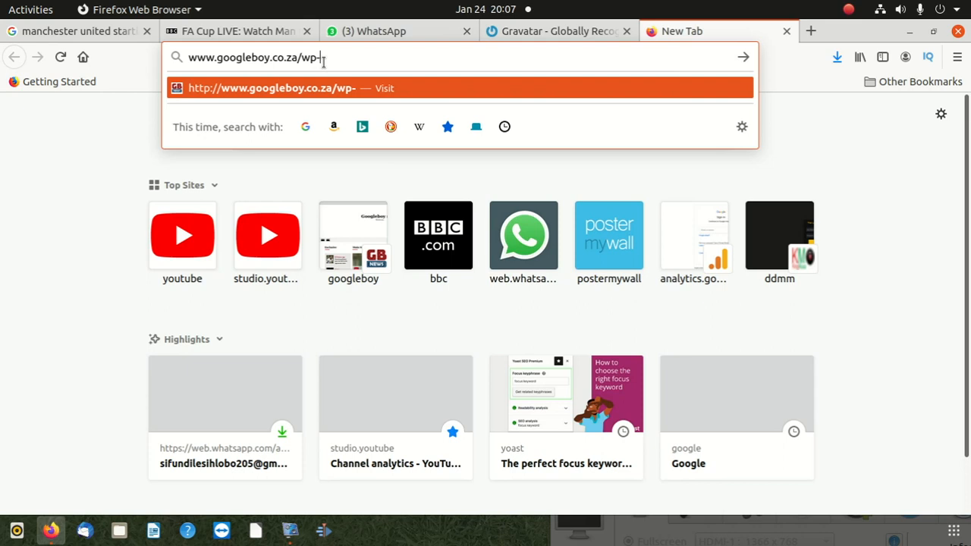
{"action": "type", "text": "admin"}
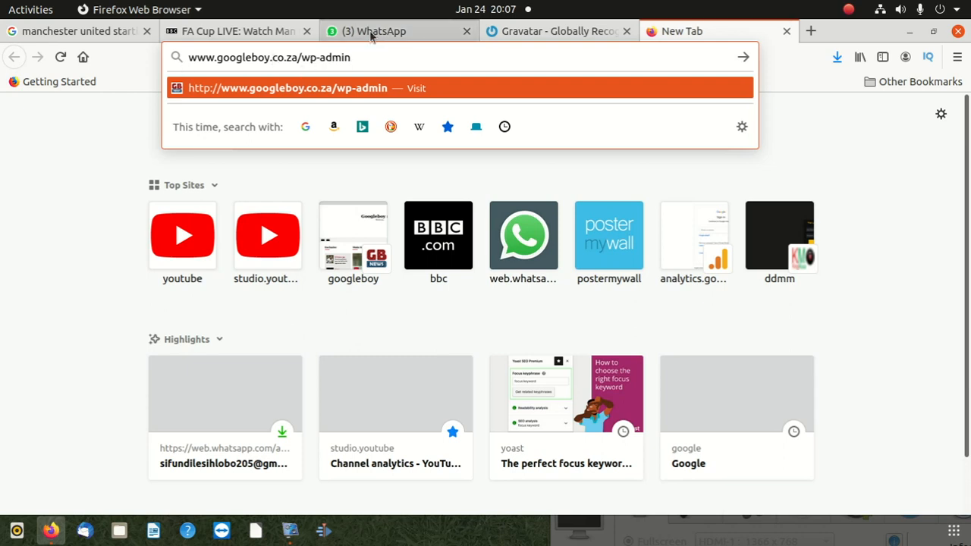
{"action": "key", "text": "Return"}
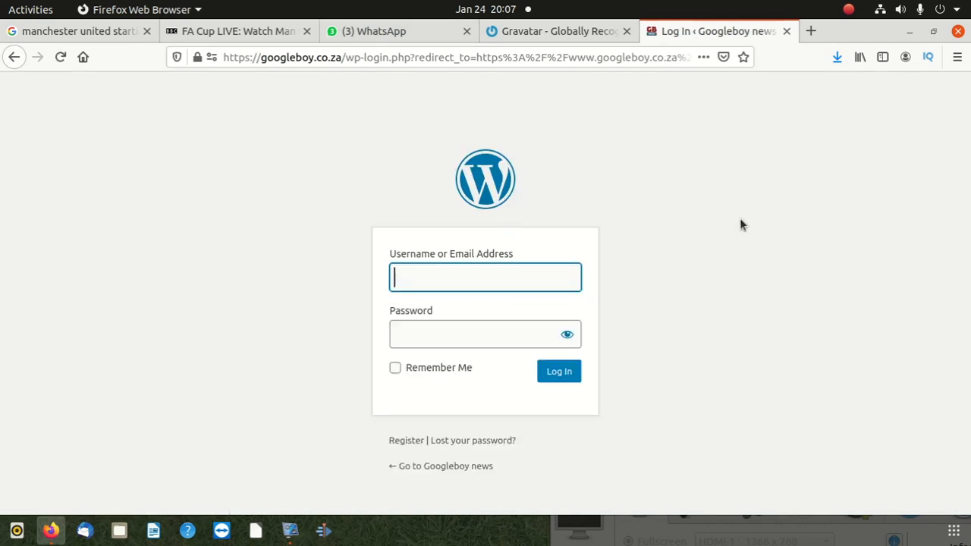
Try to log in by pasting the account's e-mail address and entering the account password
{"action": "left_click", "coordinate": [739, 217]}
{"action": "left_click", "coordinate": [460, 277]}
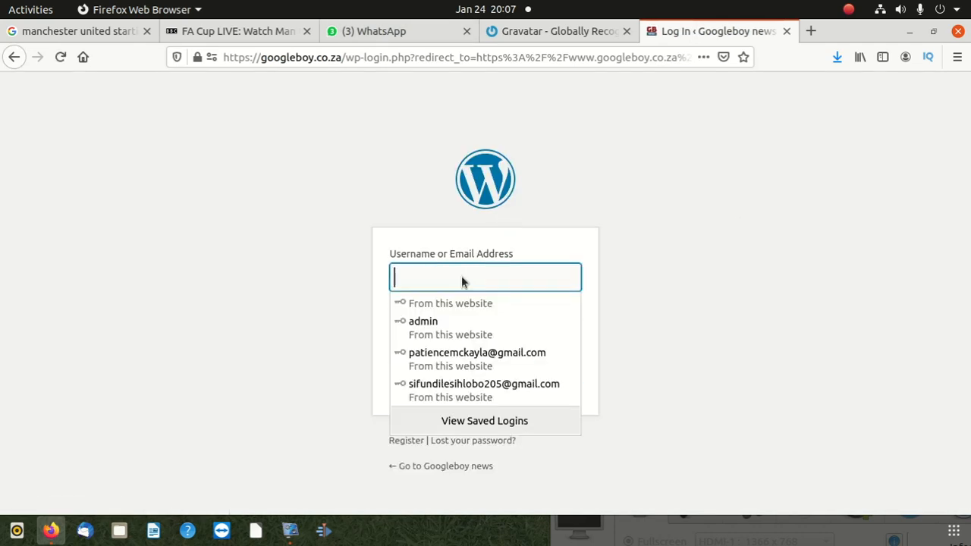
{"action": "right_click", "coordinate": [461, 281]}
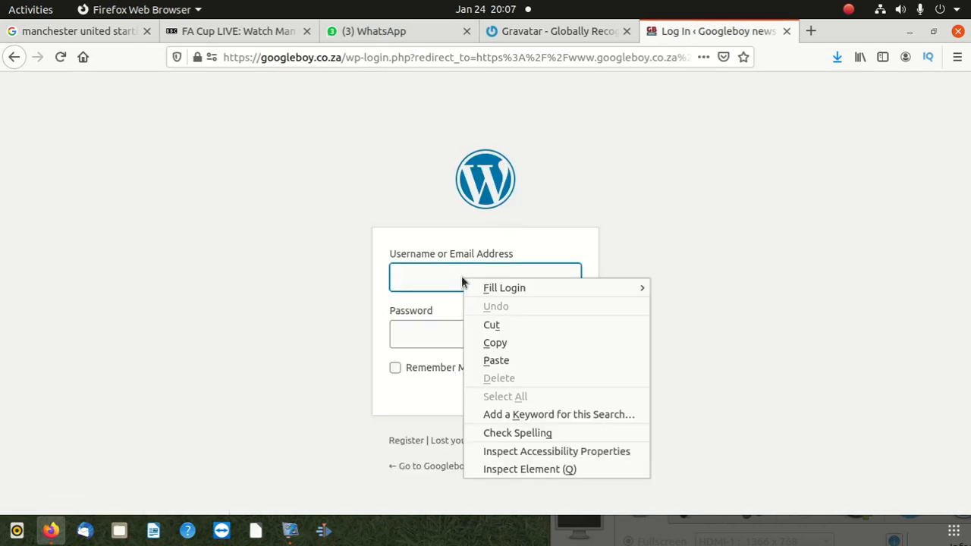
{"action": "left_click", "coordinate": [501, 361]}
{"action": "left_click", "coordinate": [676, 247]}
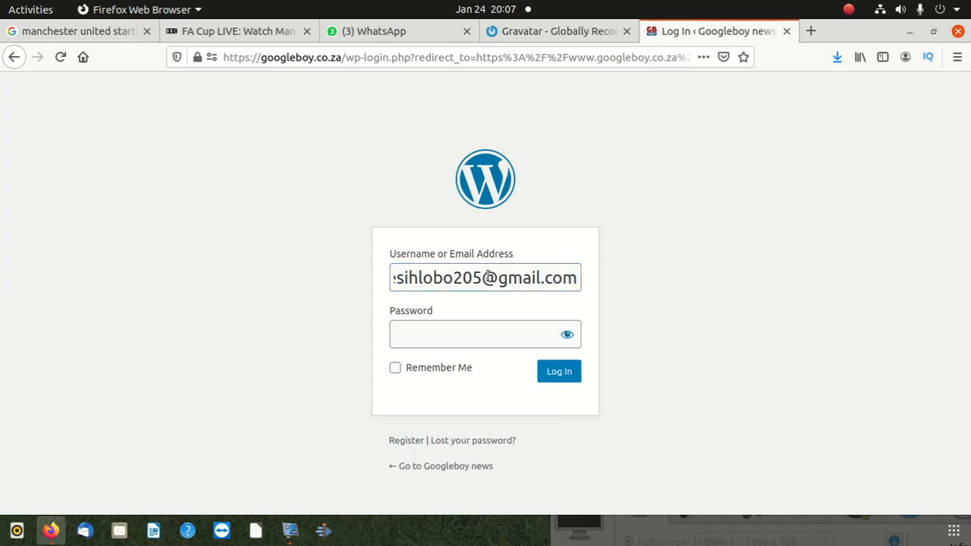
{"action": "left_click", "coordinate": [423, 334]}
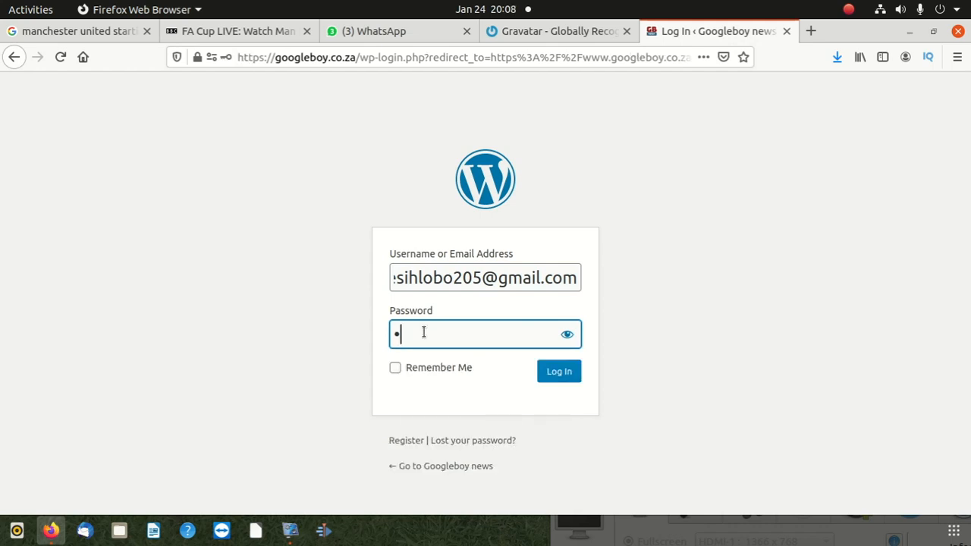
{"action": "type", "text": "•••••••••••"}
{"action": "key", "text": "Return"}
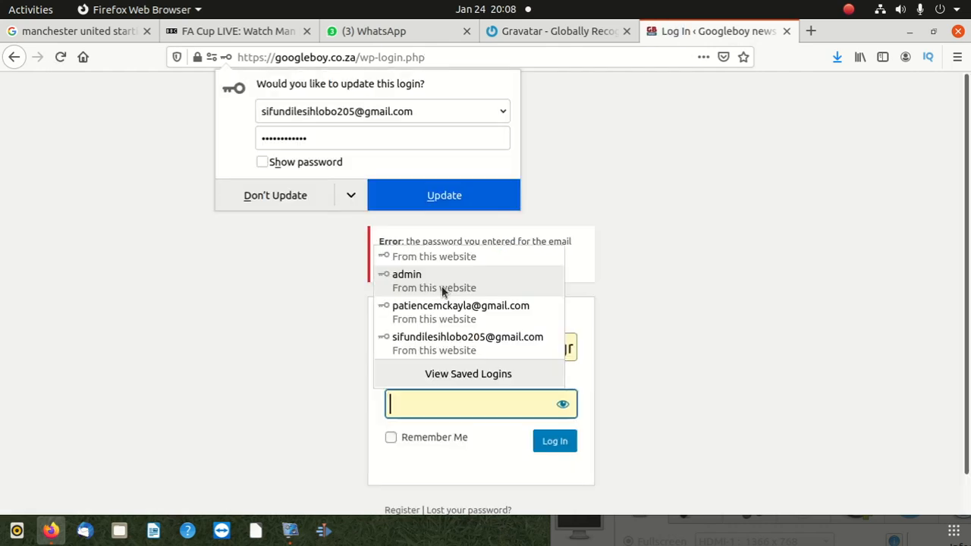
Replace the login details with the saved e-mail address and password for the account and log in
{"action": "left_click", "coordinate": [523, 343]}
{"action": "triple_click", "coordinate": [524, 342]}
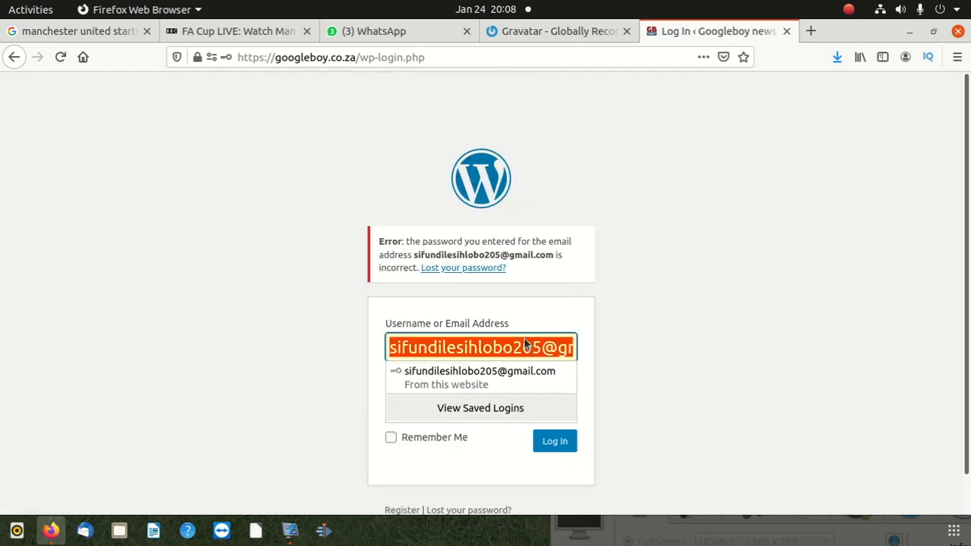
{"action": "key", "text": "BackSpace"}
{"action": "left_click", "coordinate": [473, 453]}
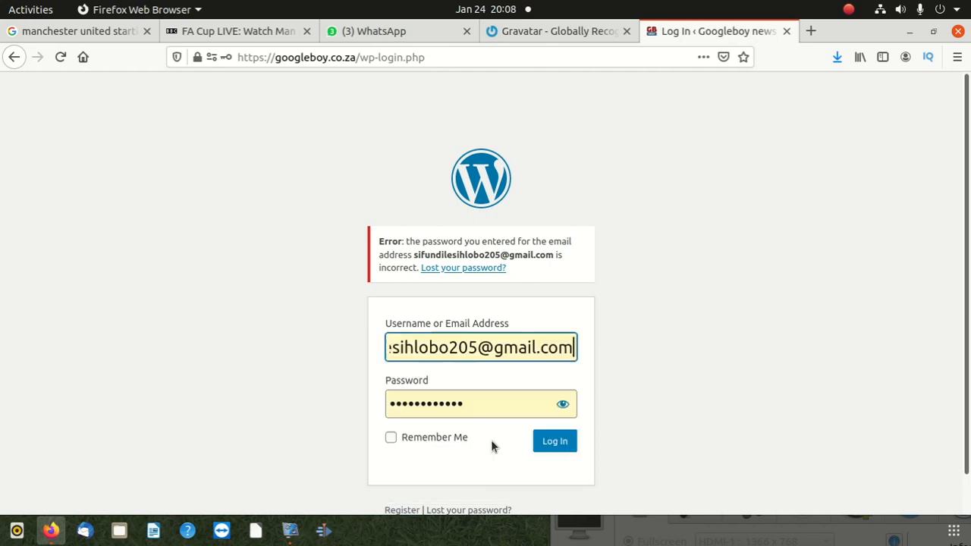
{"action": "left_click", "coordinate": [553, 441]}
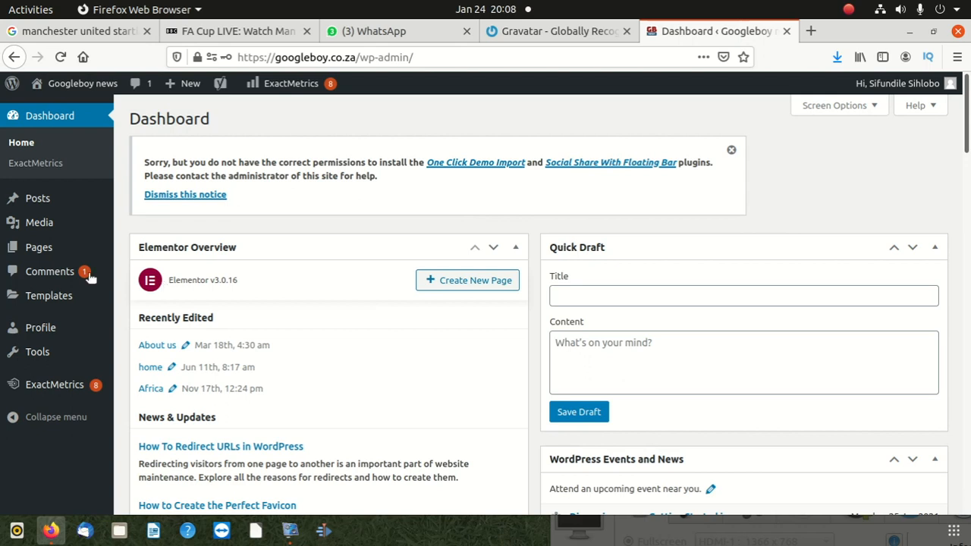
Open the post categories page and name the new category School Life
{"action": "mouse_move", "coordinate": [46, 206]}
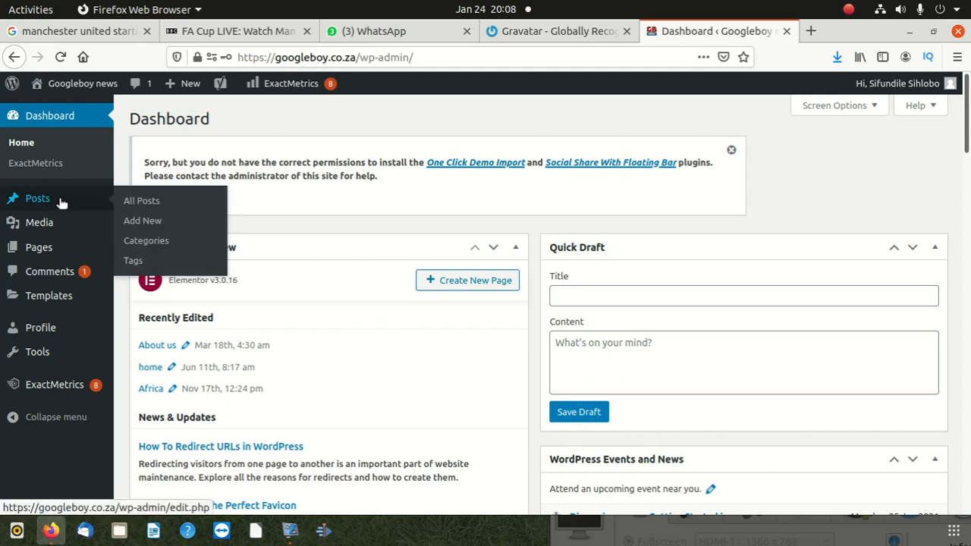
{"action": "left_click", "coordinate": [146, 240]}
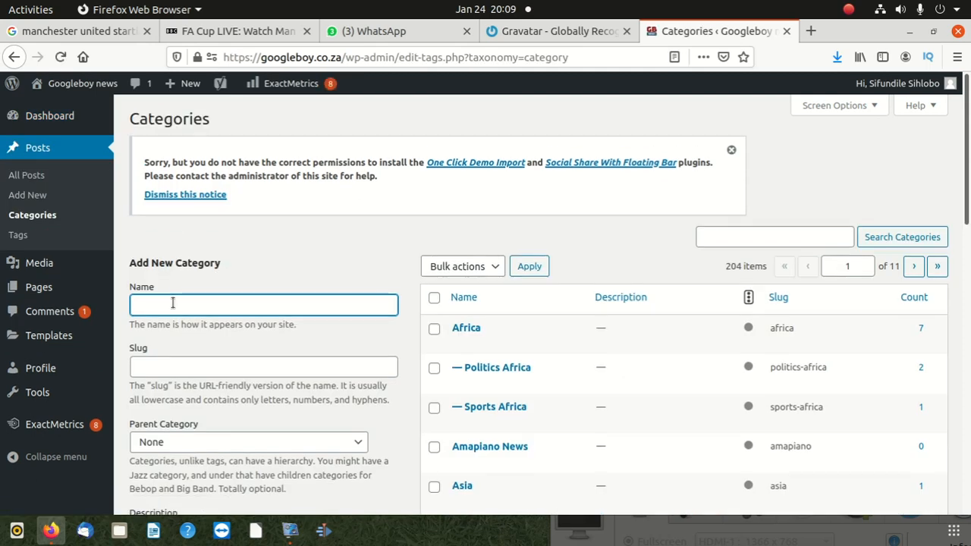
{"action": "type", "text": "Sco"}
{"action": "key", "text": "BackSpace"}
{"action": "type", "text": "hool "}
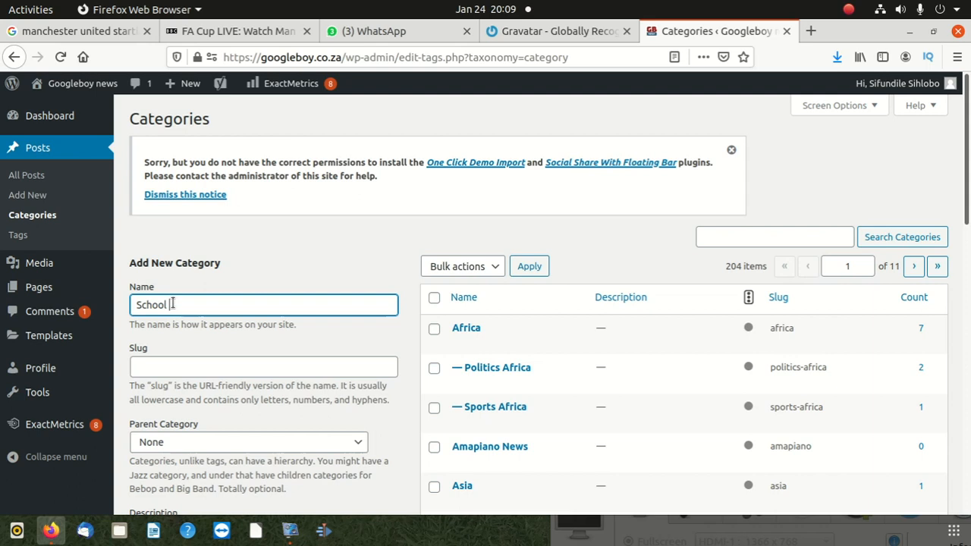
{"action": "type", "text": "Life"}
Copy the category name School Life into the slug and add the new category without a parent
{"action": "left_click_drag", "start_coordinate": [188, 304], "coordinate": [134, 304]}
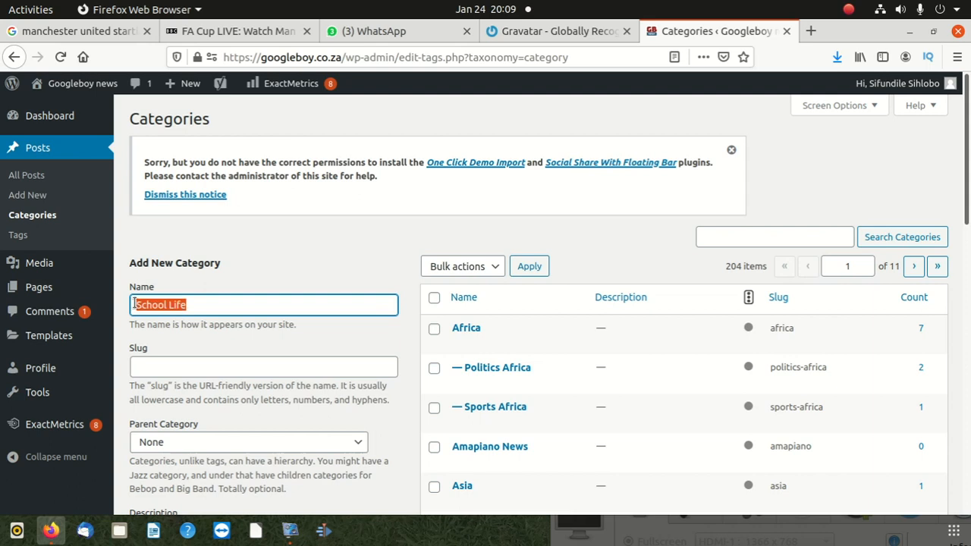
{"action": "right_click", "coordinate": [178, 310]}
{"action": "left_click", "coordinate": [210, 357]}
{"action": "left_click", "coordinate": [195, 366]}
{"action": "right_click", "coordinate": [196, 366]}
{"action": "left_click", "coordinate": [228, 245]}
{"action": "scroll", "coordinate": [258, 319], "scroll_direction": "down", "scroll_amount": 3}
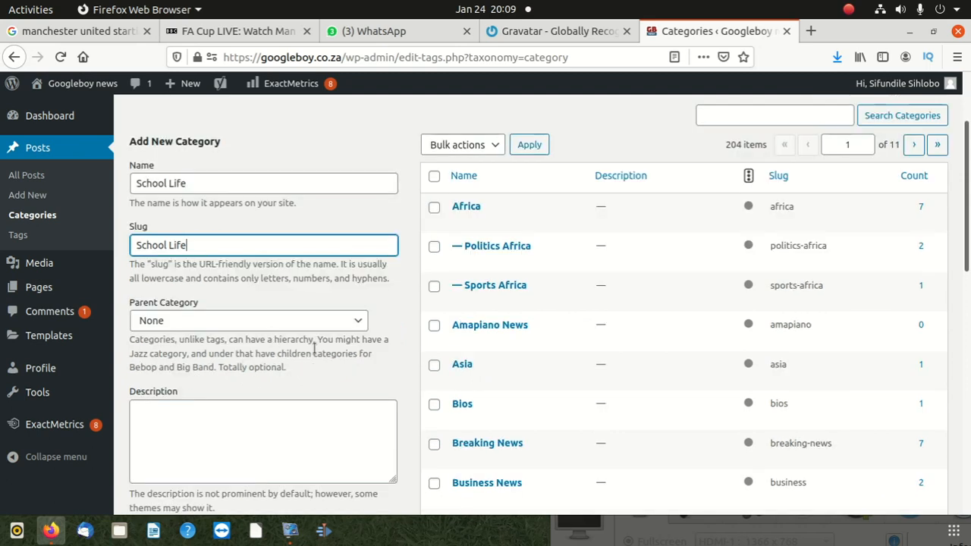
{"action": "scroll", "coordinate": [296, 339], "scroll_direction": "down", "scroll_amount": 1}
{"action": "scroll", "coordinate": [296, 339], "scroll_direction": "down", "scroll_amount": 10}
{"action": "scroll", "coordinate": [256, 390], "scroll_direction": "up", "scroll_amount": 6}
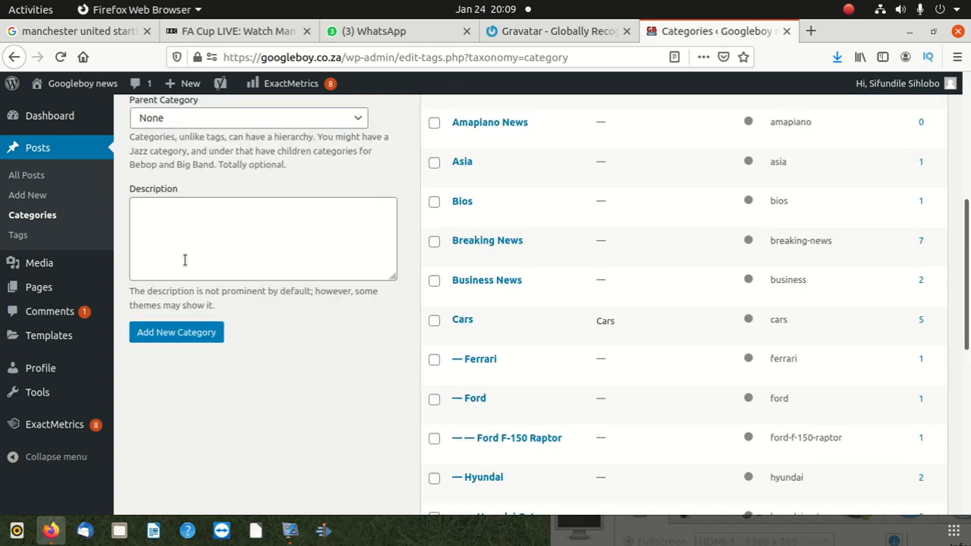
{"action": "left_click", "coordinate": [173, 332]}
{"action": "scroll", "coordinate": [197, 326], "scroll_direction": "up", "scroll_amount": 4}
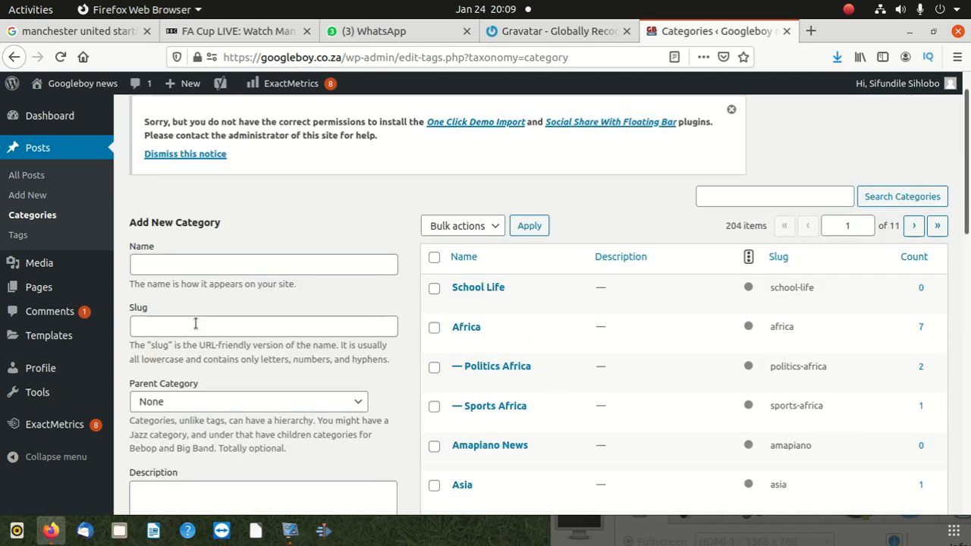
{"action": "scroll", "coordinate": [202, 279], "scroll_direction": "up", "scroll_amount": 1}
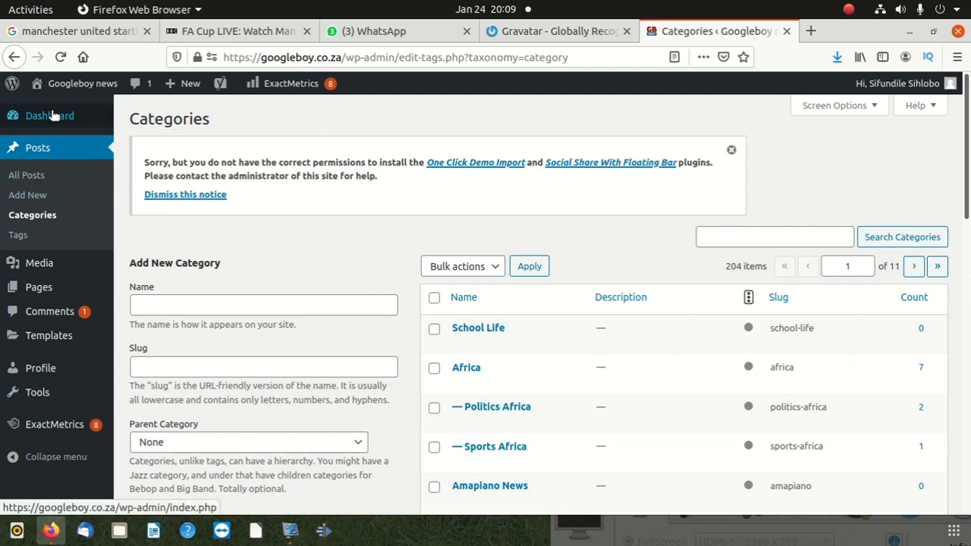
Return to the dashboard, start a new post and dismiss the block editor's welcome guide
{"action": "left_click", "coordinate": [47, 122]}
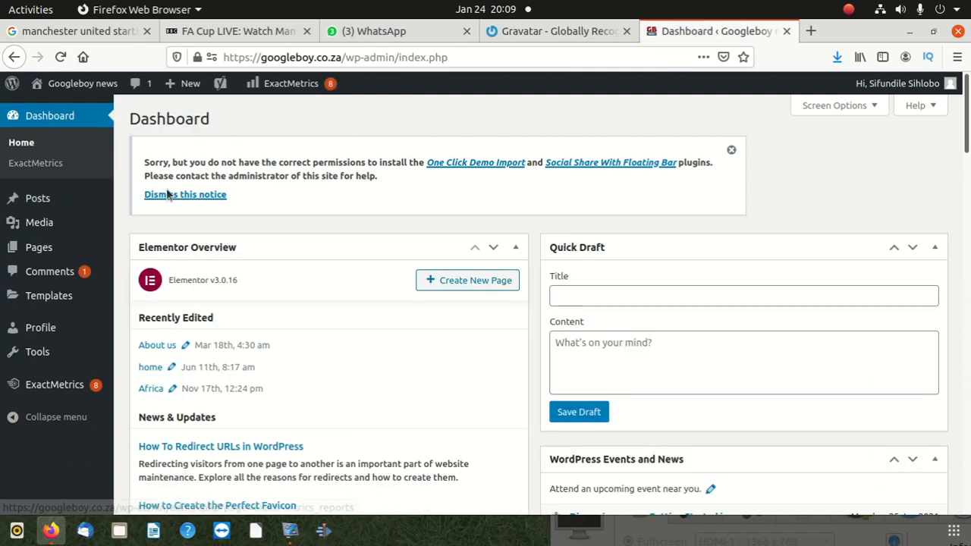
{"action": "mouse_move", "coordinate": [40, 203]}
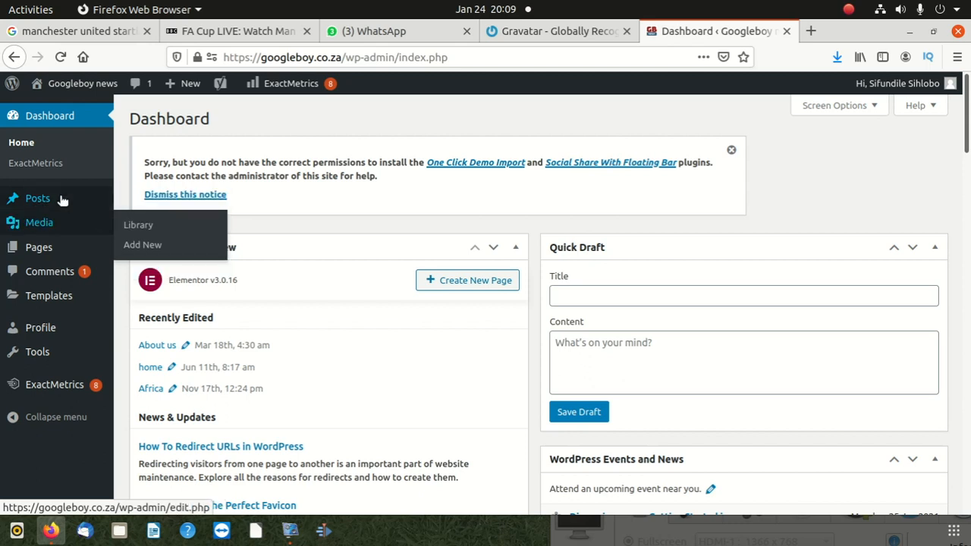
{"action": "left_click", "coordinate": [143, 220]}
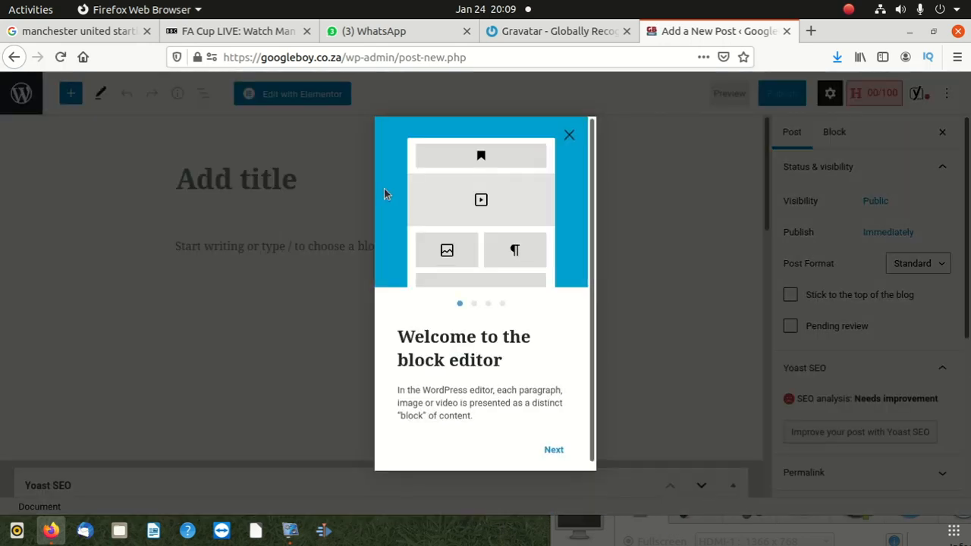
{"action": "left_click", "coordinate": [569, 136]}
Give the new post the title "Life at my college"
{"action": "left_click", "coordinate": [246, 180]}
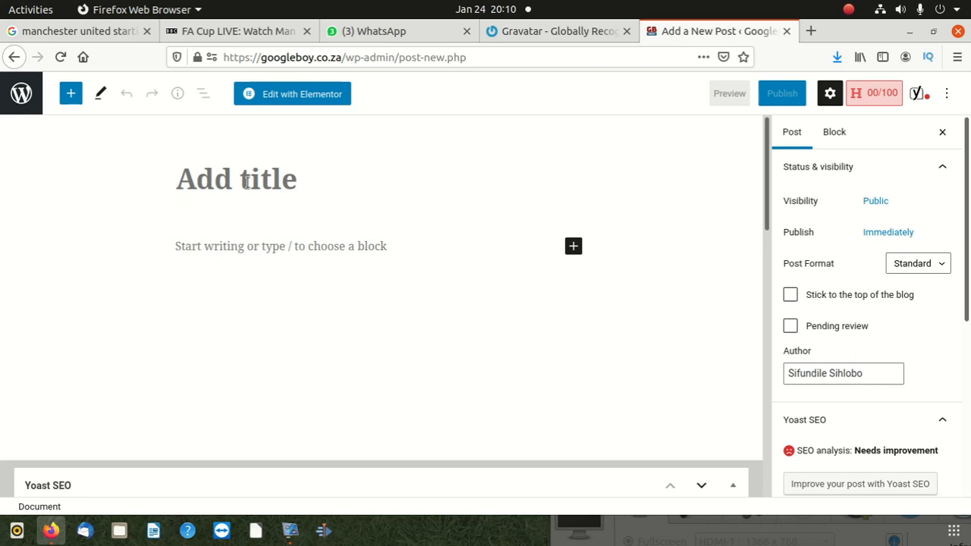
{"action": "type", "text": "Li"}
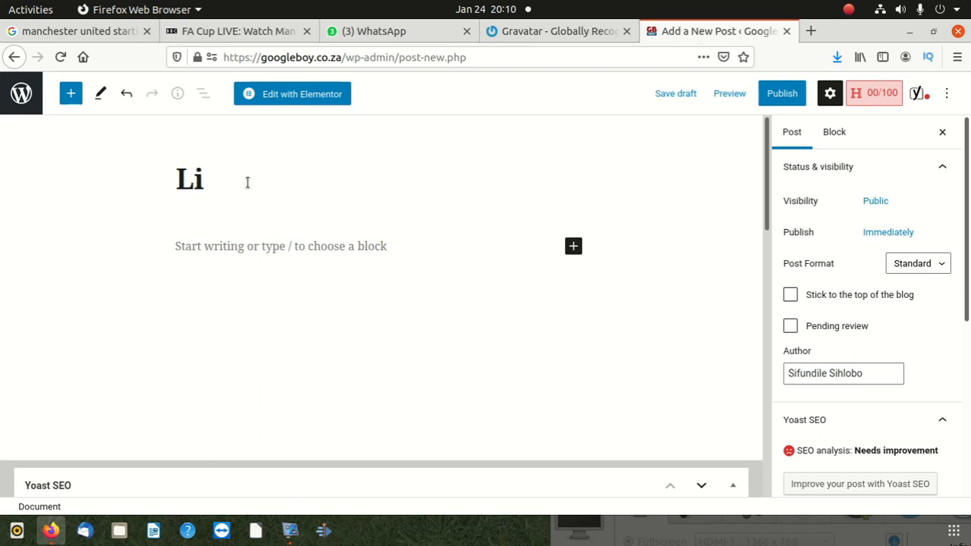
{"action": "type", "text": "fe at"}
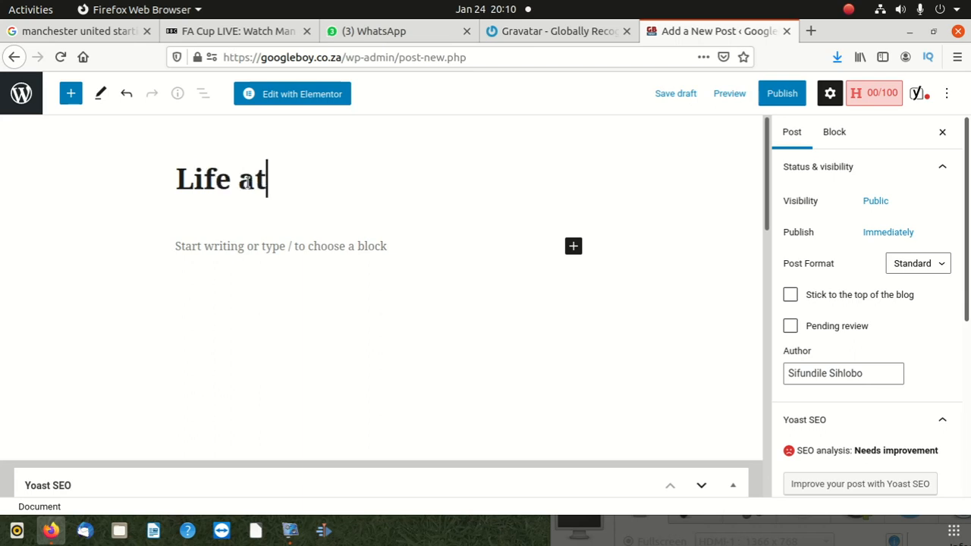
{"action": "type", "text": " my"}
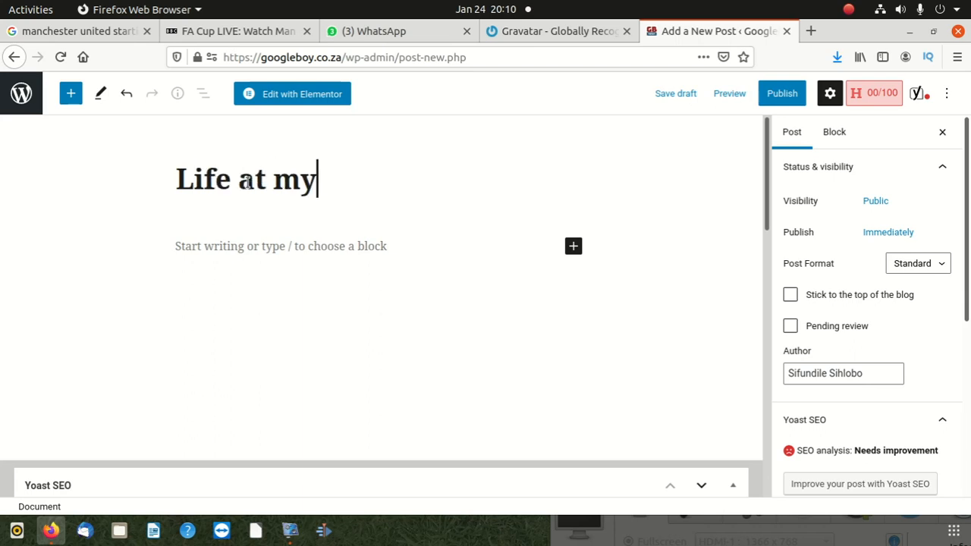
{"action": "type", "text": " coller"}
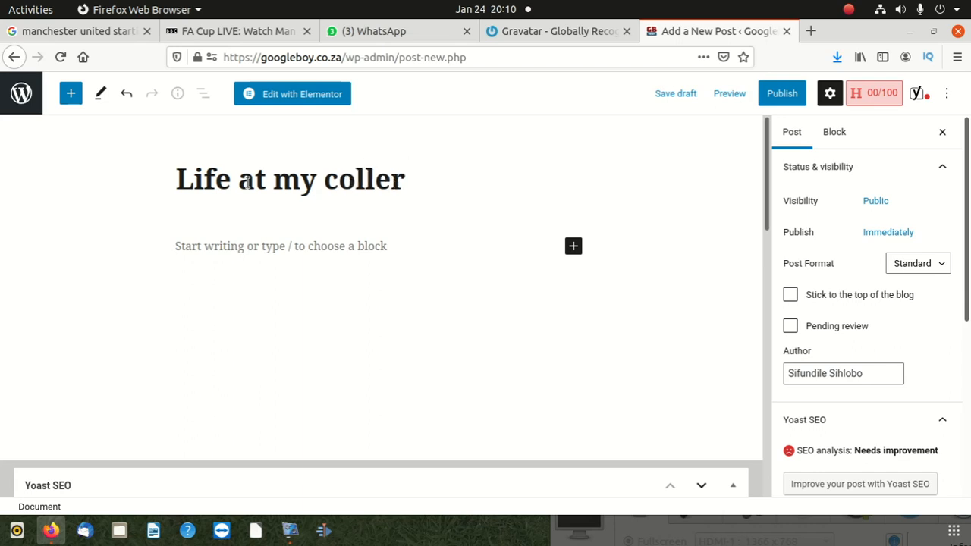
{"action": "key", "text": "BackSpace"}
{"action": "type", "text": "ge"}
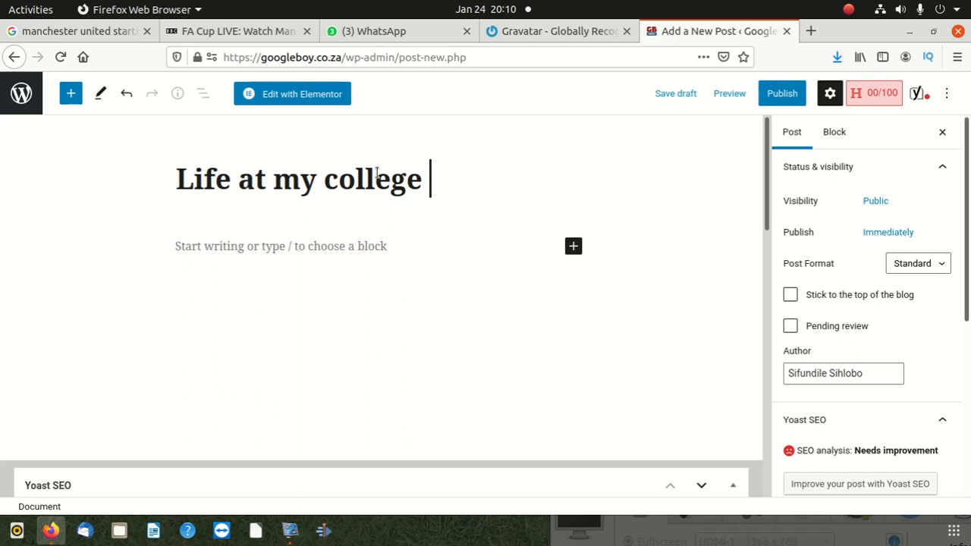
Copy the post title into the first paragraph of the post body
{"action": "left_click_drag", "start_coordinate": [448, 182], "coordinate": [149, 182]}
{"action": "right_click", "coordinate": [326, 189]}
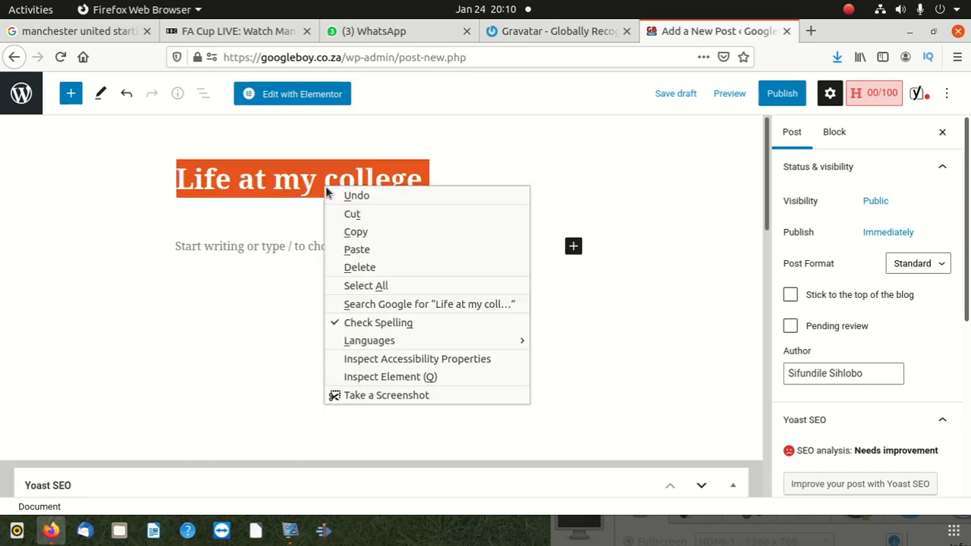
{"action": "left_click", "coordinate": [363, 231]}
{"action": "left_click", "coordinate": [245, 246]}
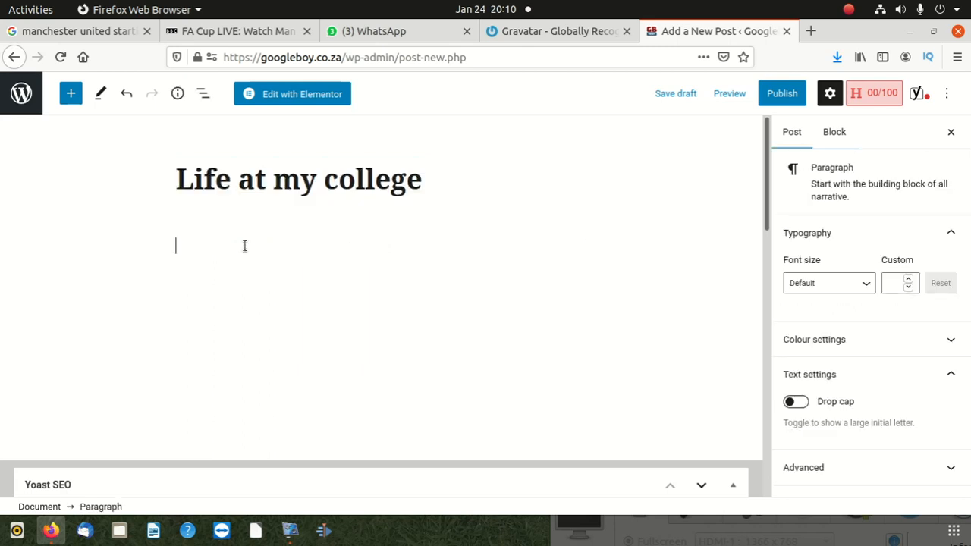
{"action": "right_click", "coordinate": [245, 250]}
{"action": "left_click", "coordinate": [303, 314]}
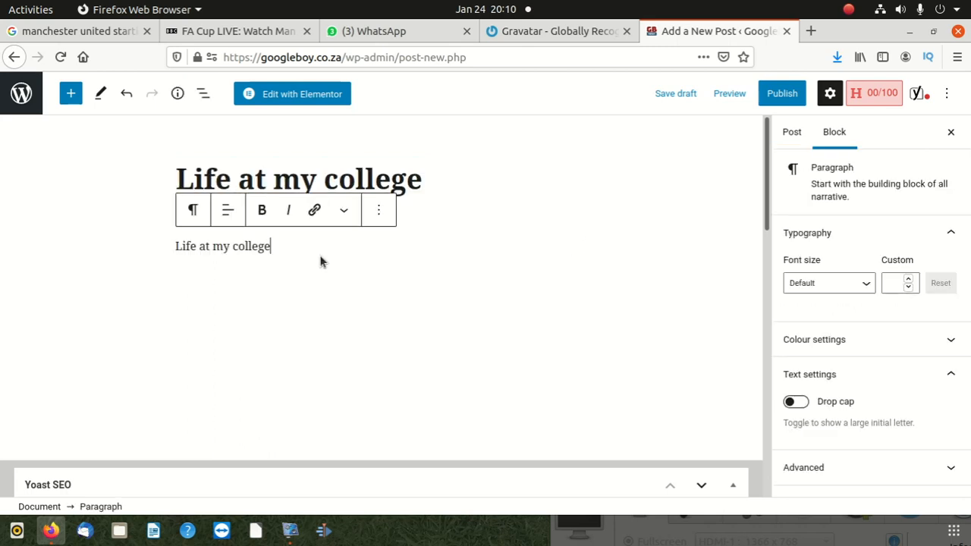
Continue the paragraph with "life at college is not that simple" and add two empty paragraphs below it
{"action": "type", "text": "life at college i"}
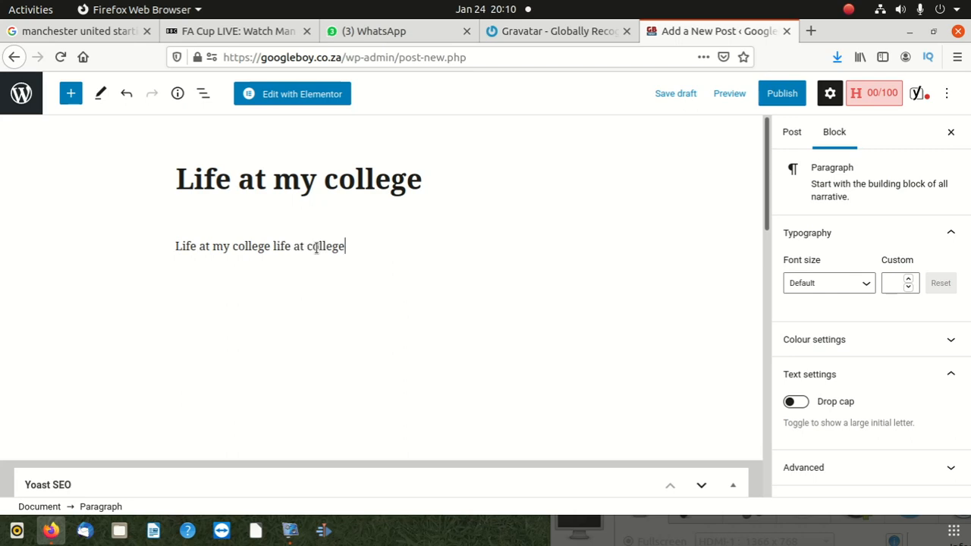
{"action": "type", "text": "s not that simple"}
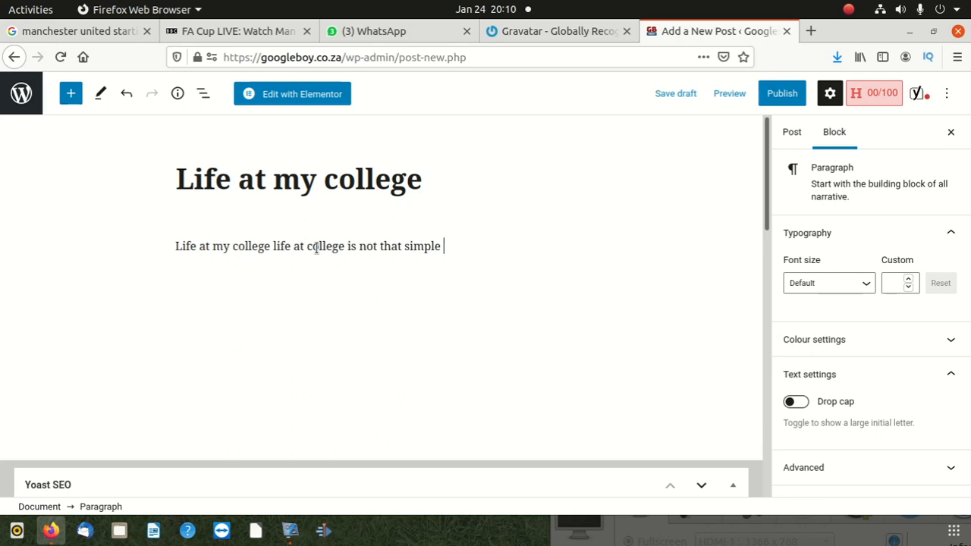
{"action": "key", "text": "Return"}
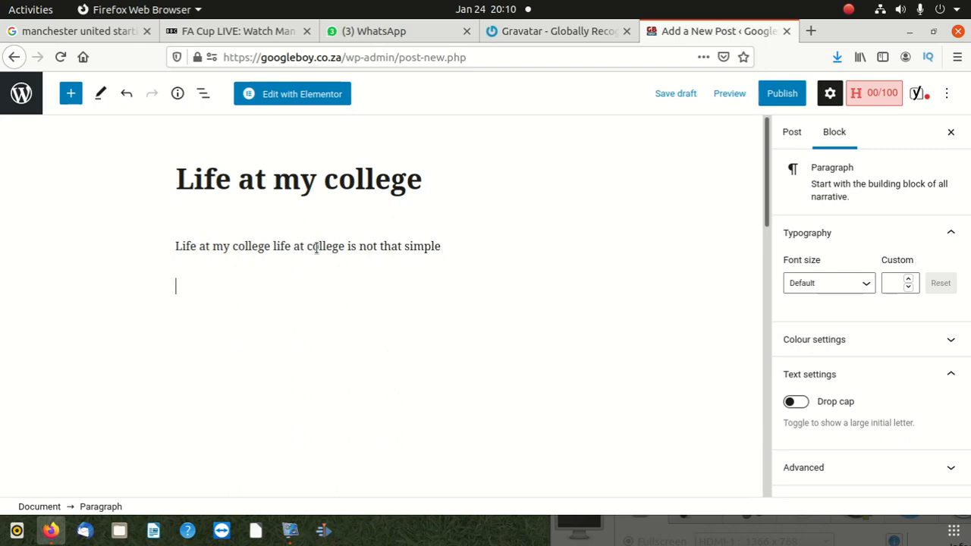
{"action": "key", "text": "Return"}
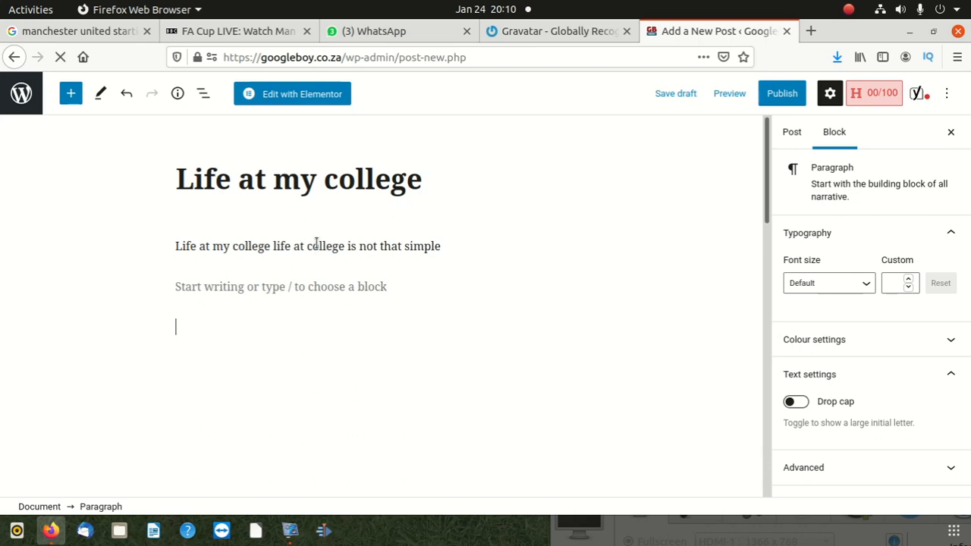
Copy the post title "Life at my college" into the Yoast SEO focus keyphrase
{"action": "scroll", "coordinate": [265, 212], "scroll_direction": "down", "scroll_amount": 5}
{"action": "scroll", "coordinate": [264, 212], "scroll_direction": "up", "scroll_amount": 5}
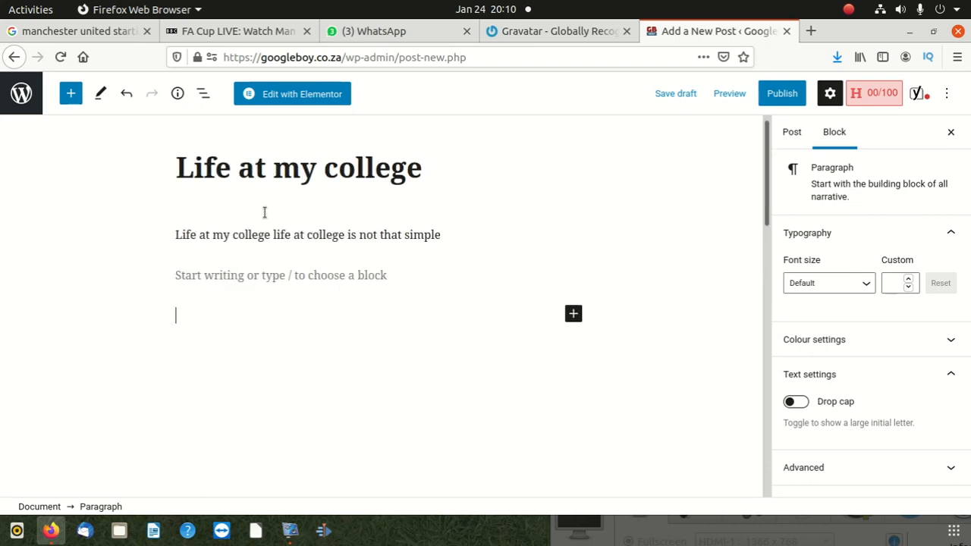
{"action": "left_click_drag", "start_coordinate": [458, 185], "coordinate": [126, 180]}
{"action": "right_click", "coordinate": [289, 199]}
{"action": "left_click", "coordinate": [337, 250]}
{"action": "scroll", "coordinate": [202, 297], "scroll_direction": "down", "scroll_amount": 5}
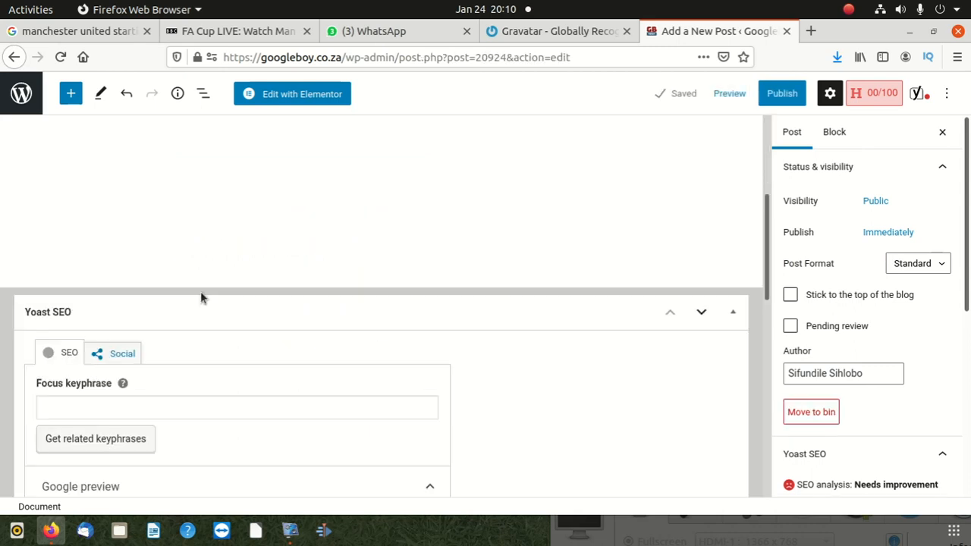
{"action": "scroll", "coordinate": [152, 280], "scroll_direction": "down", "scroll_amount": 2}
{"action": "left_click", "coordinate": [135, 263]}
{"action": "right_click", "coordinate": [135, 263]}
{"action": "left_click", "coordinate": [198, 331]}
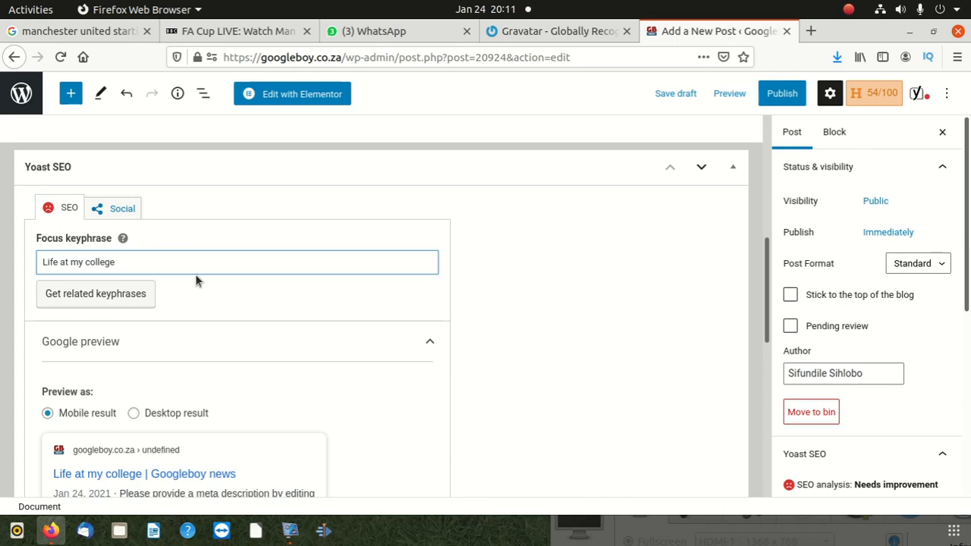
{"action": "scroll", "coordinate": [190, 273], "scroll_direction": "down", "scroll_amount": 6}
{"action": "left_click", "coordinate": [159, 303]}
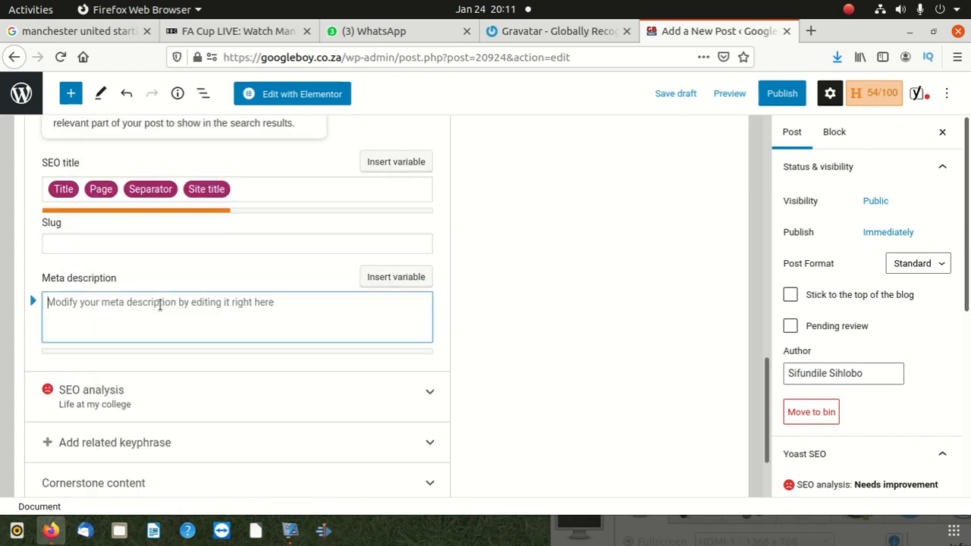
{"action": "right_click", "coordinate": [159, 305]}
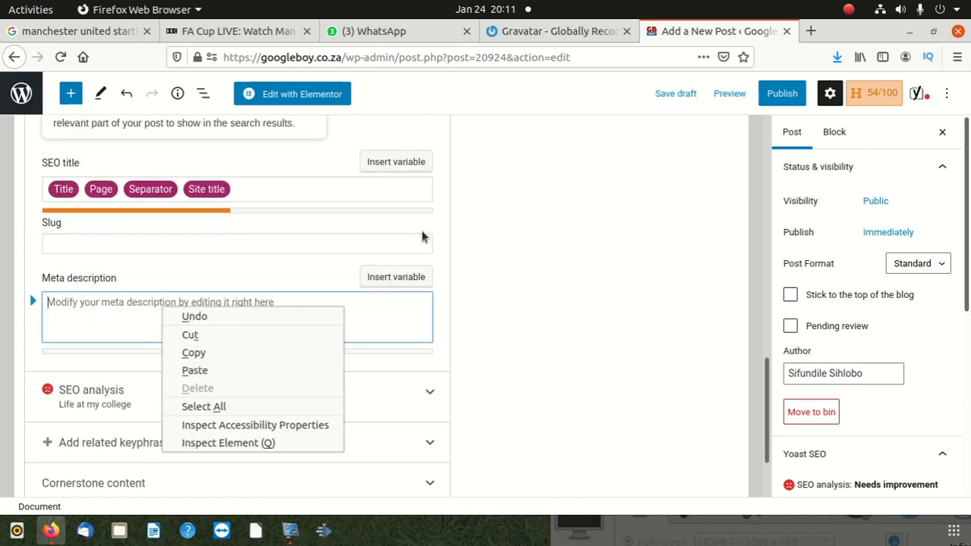
Copy the paragraph "Life at my college life at college is not that simple" into the Yoast SEO meta description
{"action": "scroll", "coordinate": [494, 230], "scroll_direction": "up", "scroll_amount": 10}
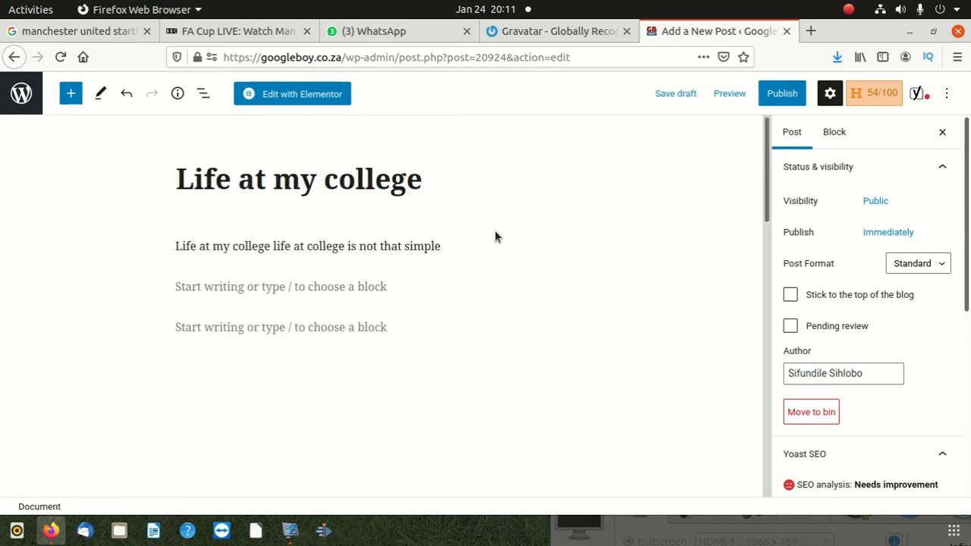
{"action": "left_click_drag", "start_coordinate": [439, 247], "coordinate": [169, 248]}
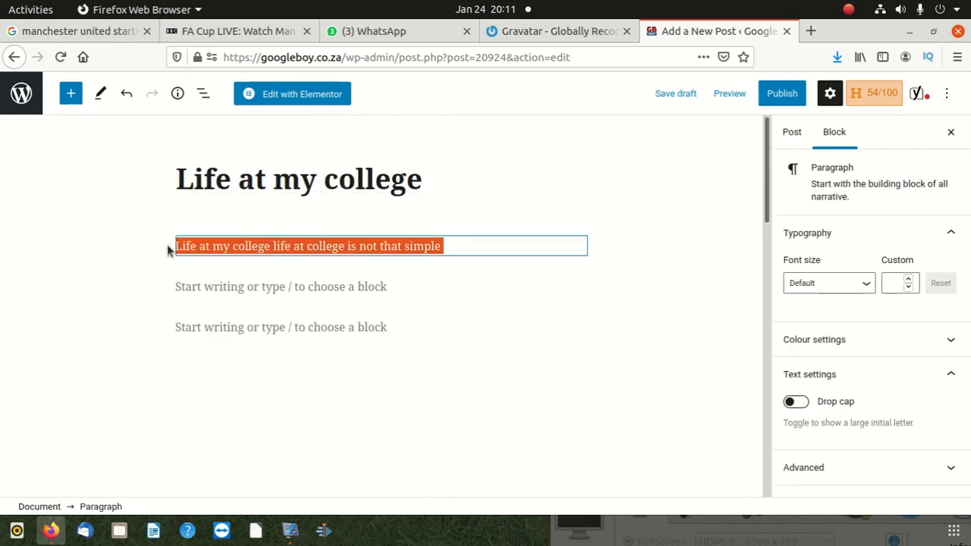
{"action": "right_click", "coordinate": [225, 246]}
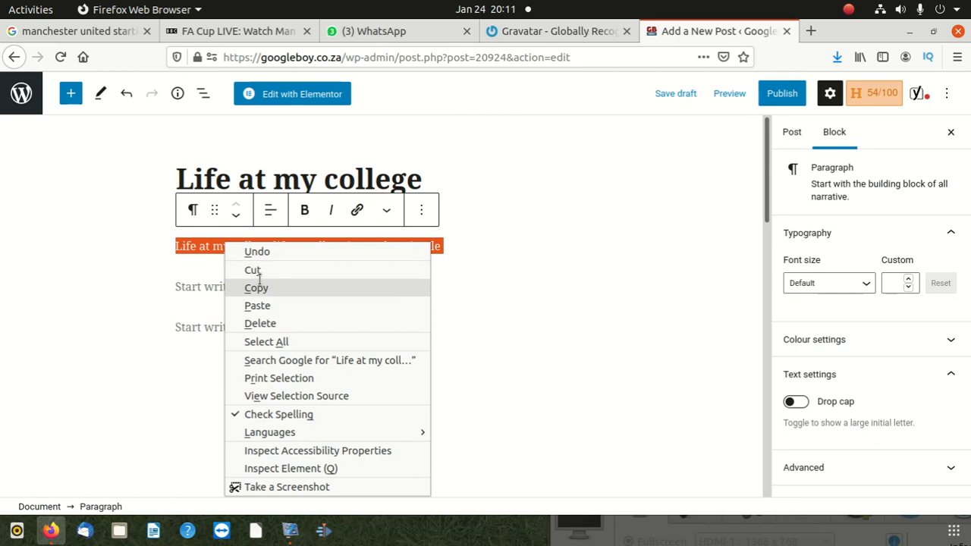
{"action": "left_click", "coordinate": [256, 286]}
{"action": "scroll", "coordinate": [191, 281], "scroll_direction": "down", "scroll_amount": 8}
{"action": "scroll", "coordinate": [168, 287], "scroll_direction": "down", "scroll_amount": 3}
{"action": "left_click", "coordinate": [109, 262]}
{"action": "right_click", "coordinate": [110, 265]}
{"action": "left_click", "coordinate": [142, 330]}
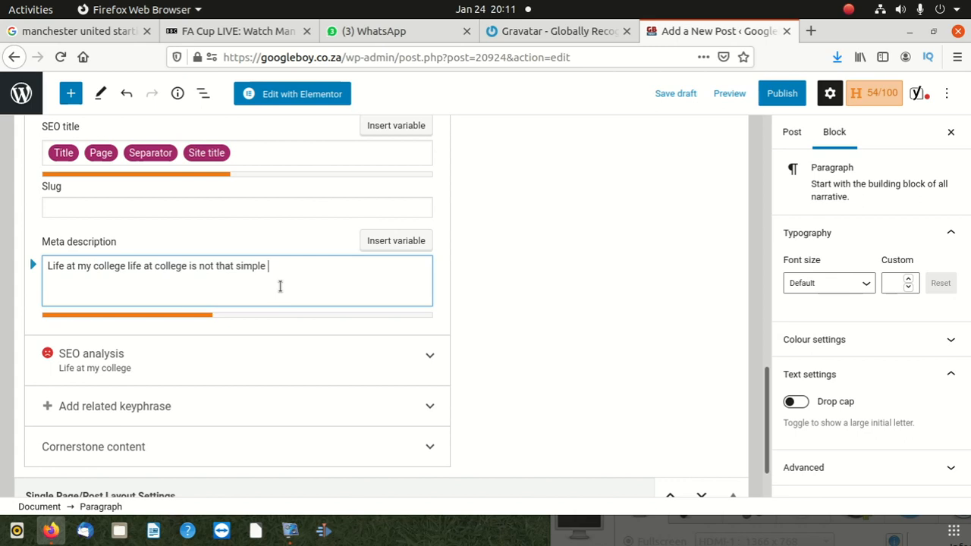
Turn off the OneSignal option to send a notification on post publish in the post settings
{"action": "scroll", "coordinate": [581, 286], "scroll_direction": "up", "scroll_amount": 3}
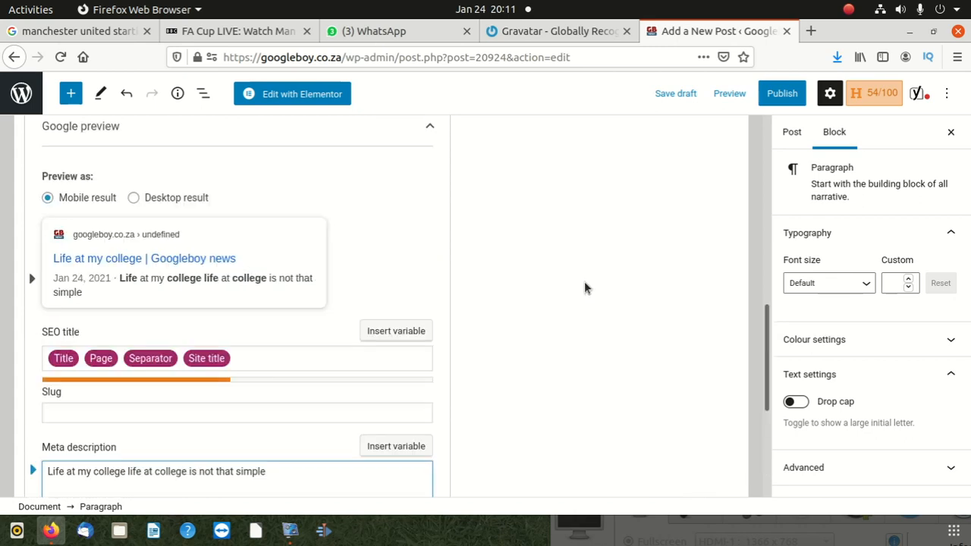
{"action": "scroll", "coordinate": [584, 284], "scroll_direction": "up", "scroll_amount": 5}
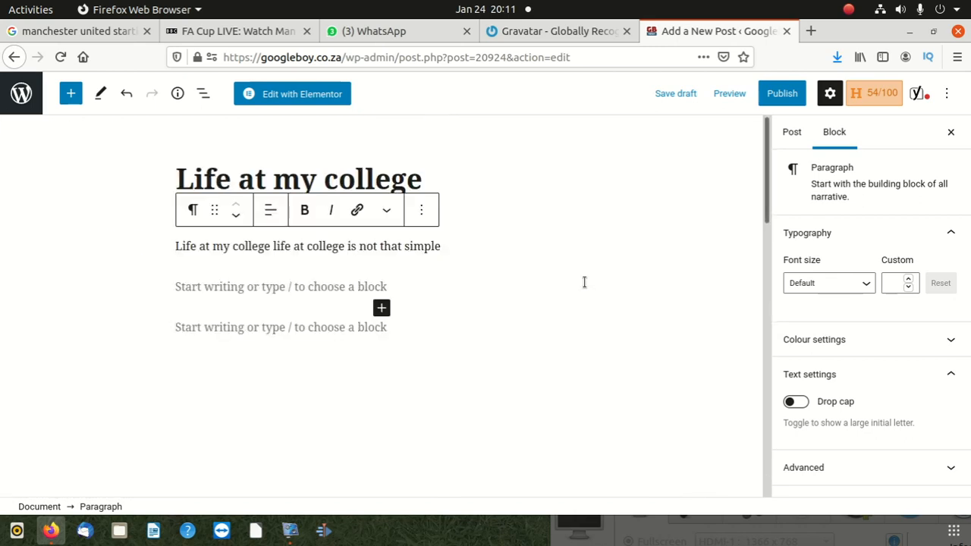
{"action": "left_click", "coordinate": [792, 133]}
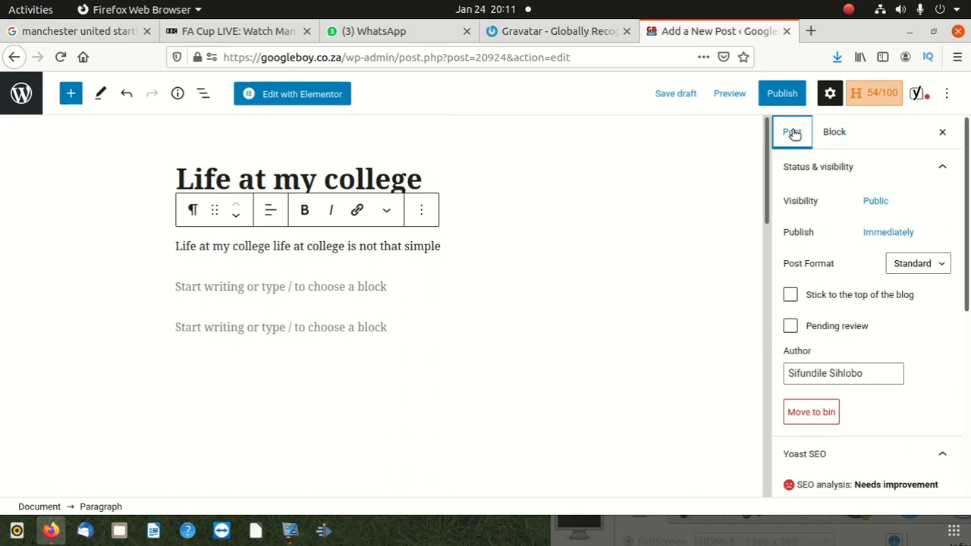
{"action": "scroll", "coordinate": [788, 374], "scroll_direction": "down", "scroll_amount": 3}
{"action": "scroll", "coordinate": [788, 375], "scroll_direction": "down", "scroll_amount": 3}
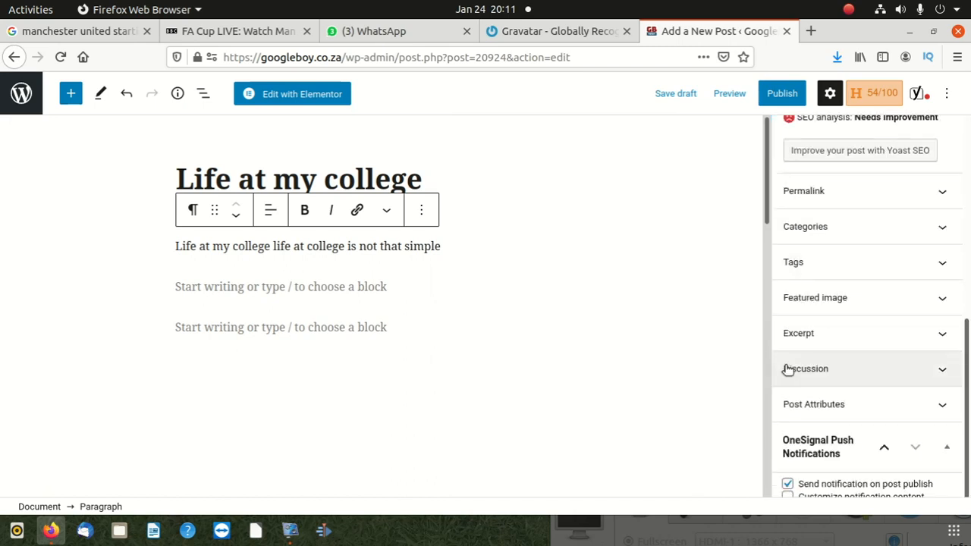
{"action": "left_click", "coordinate": [832, 228]}
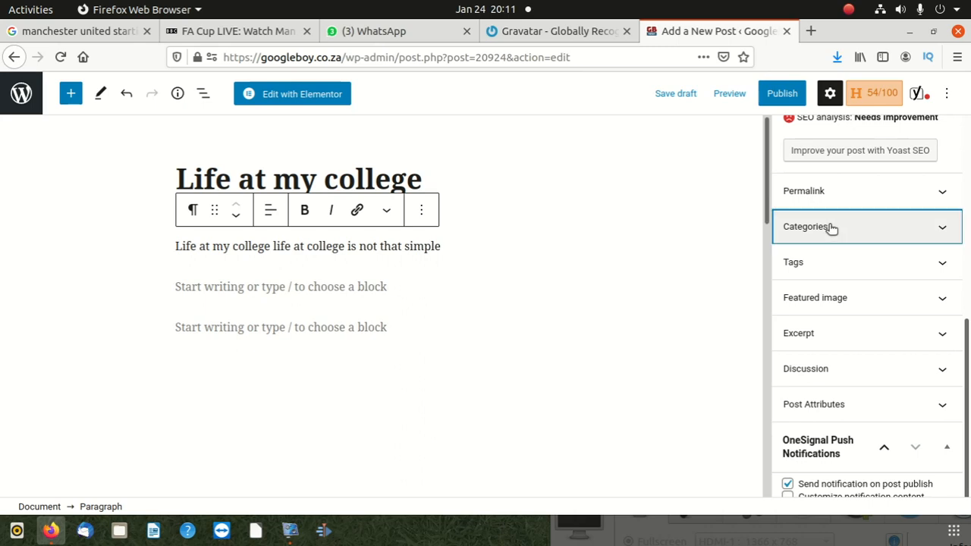
{"action": "left_click", "coordinate": [828, 226]}
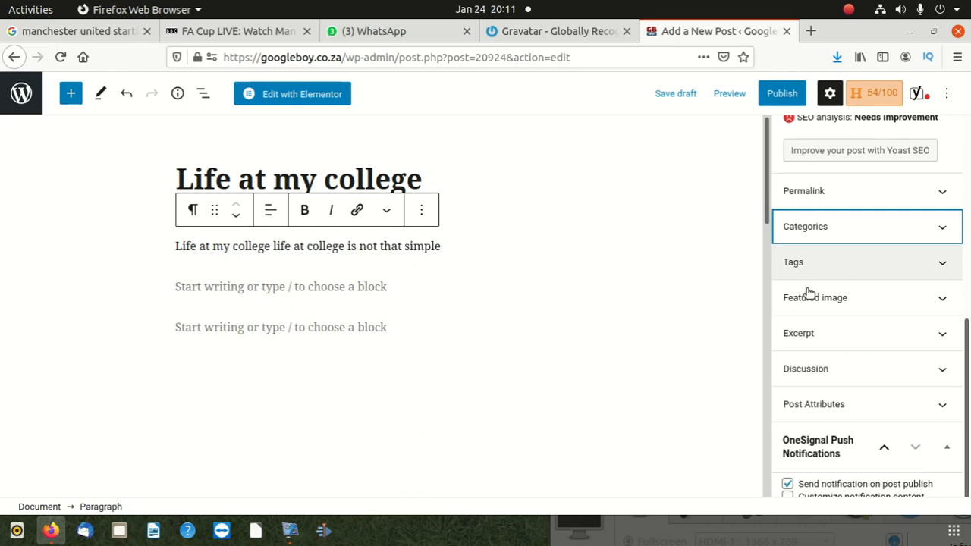
{"action": "left_click", "coordinate": [788, 484]}
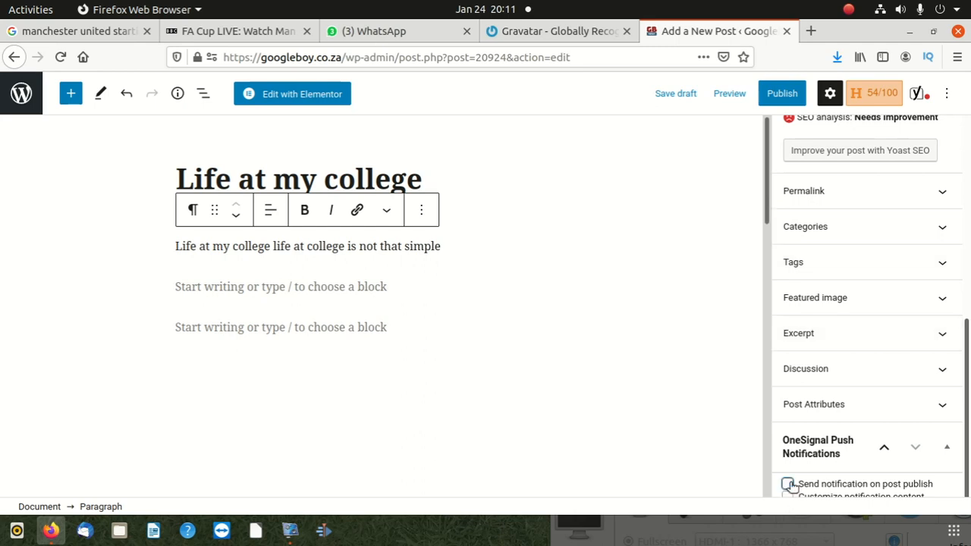
{"action": "scroll", "coordinate": [830, 374], "scroll_direction": "up", "scroll_amount": 6}
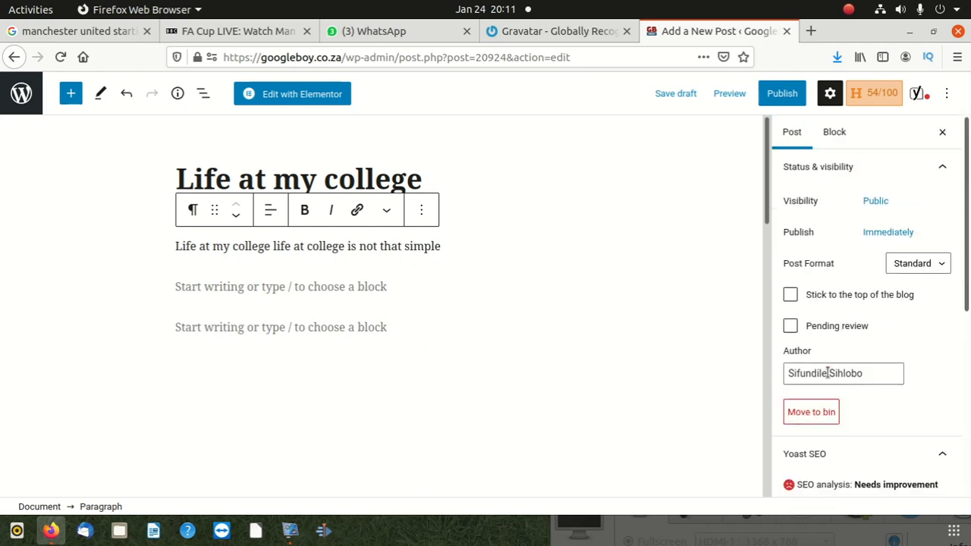
{"action": "left_click", "coordinate": [831, 94]}
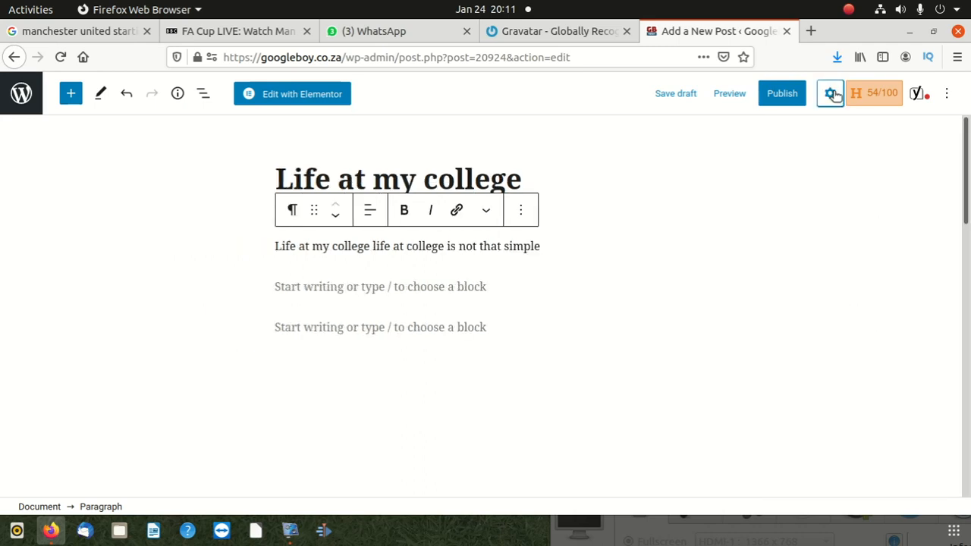
{"action": "scroll", "coordinate": [781, 296], "scroll_direction": "down", "scroll_amount": 3}
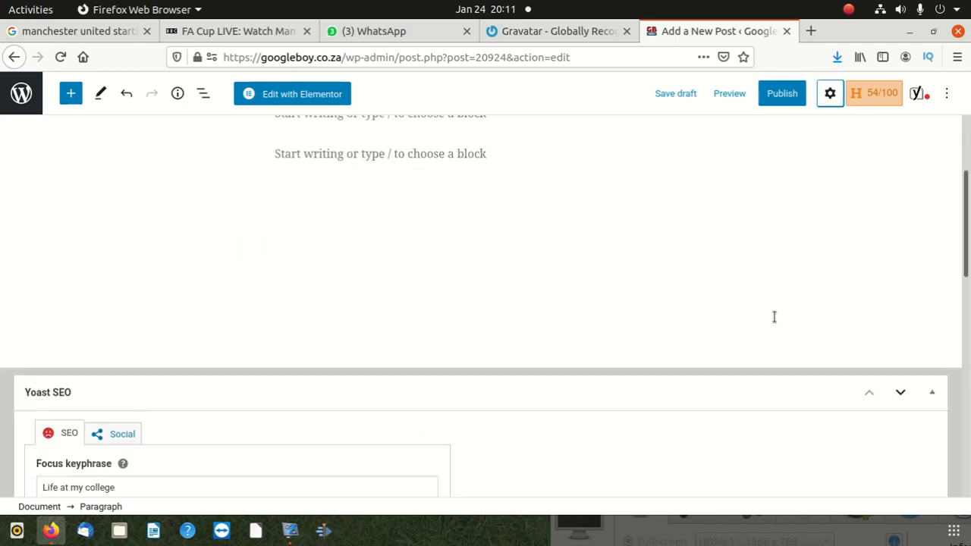
{"action": "scroll", "coordinate": [774, 317], "scroll_direction": "up", "scroll_amount": 3}
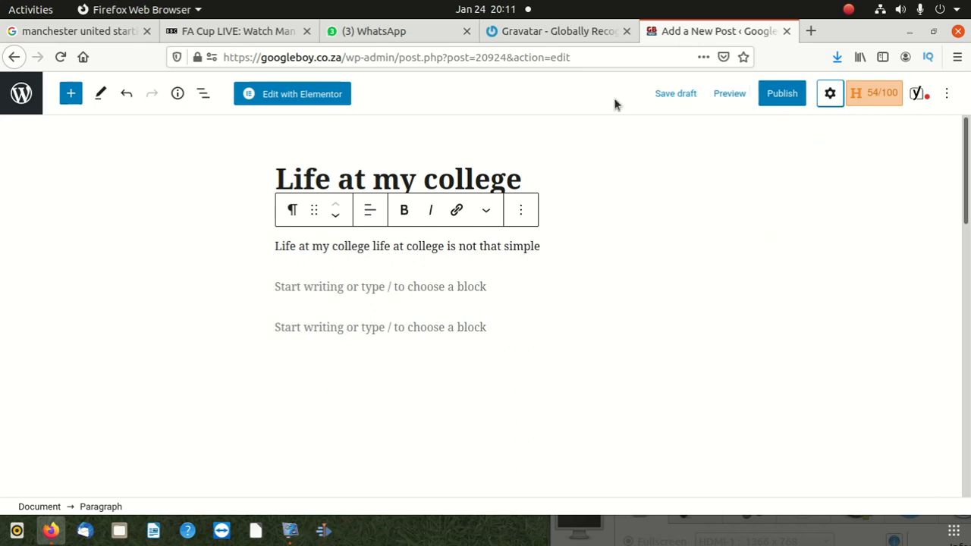
{"action": "left_click", "coordinate": [827, 93]}
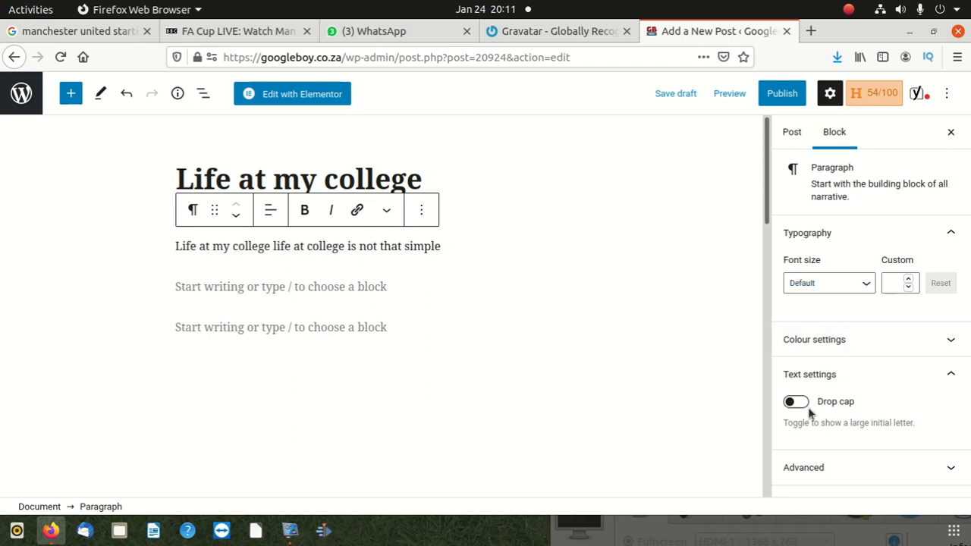
Search the post's categories for "sch" and assign the School Life category to the post
{"action": "left_click", "coordinate": [793, 134]}
{"action": "scroll", "coordinate": [803, 379], "scroll_direction": "down", "scroll_amount": 2}
{"action": "scroll", "coordinate": [804, 379], "scroll_direction": "down", "scroll_amount": 5}
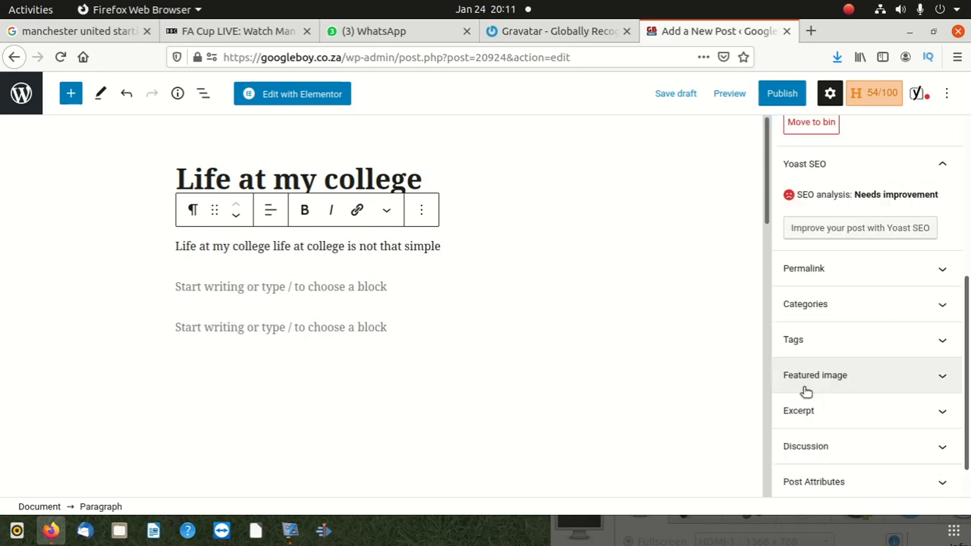
{"action": "left_click", "coordinate": [844, 313]}
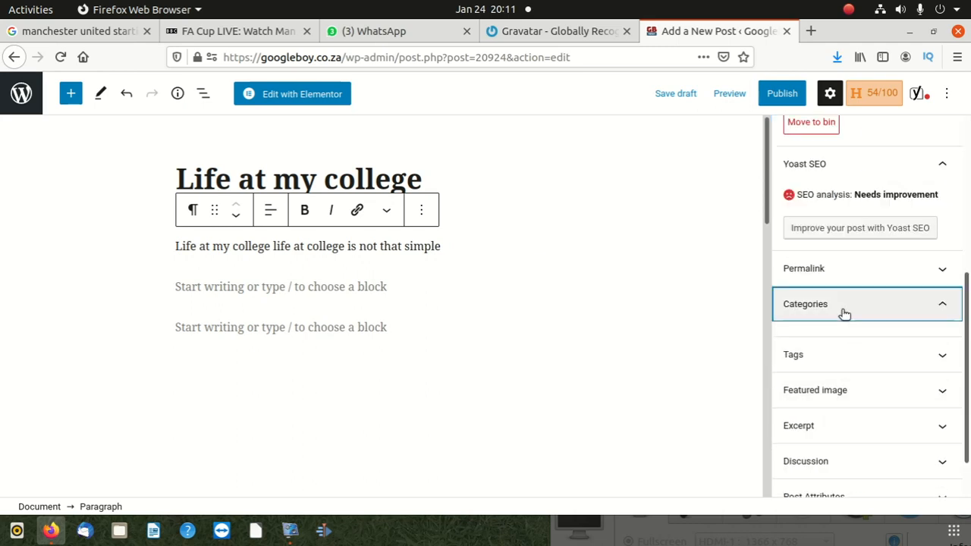
{"action": "scroll", "coordinate": [832, 342], "scroll_direction": "down", "scroll_amount": 4}
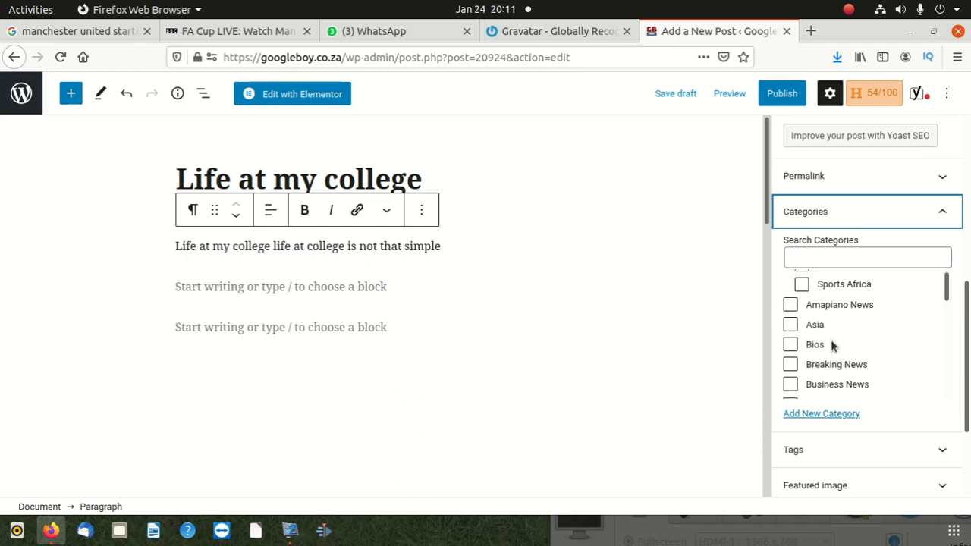
{"action": "scroll", "coordinate": [832, 345], "scroll_direction": "up", "scroll_amount": 1}
{"action": "left_click", "coordinate": [795, 260]}
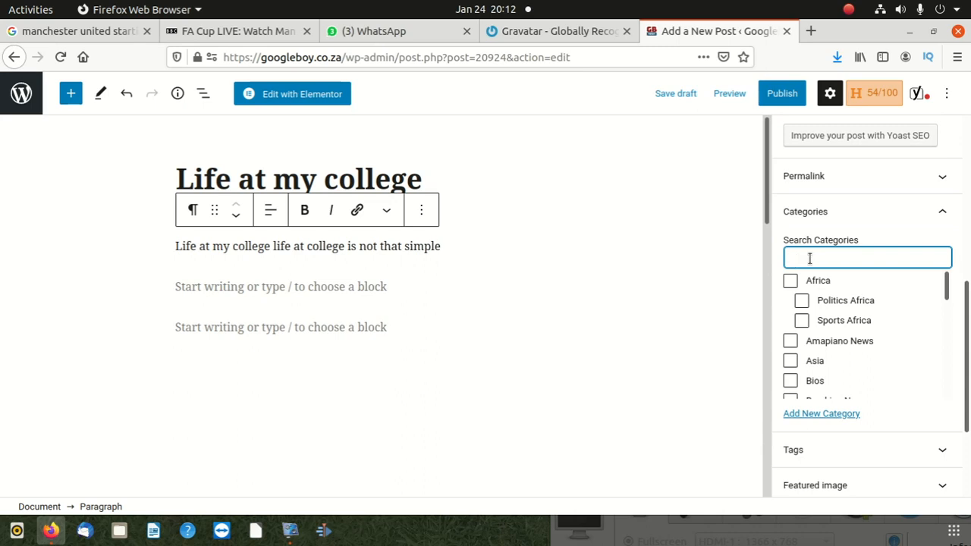
{"action": "type", "text": "sch"}
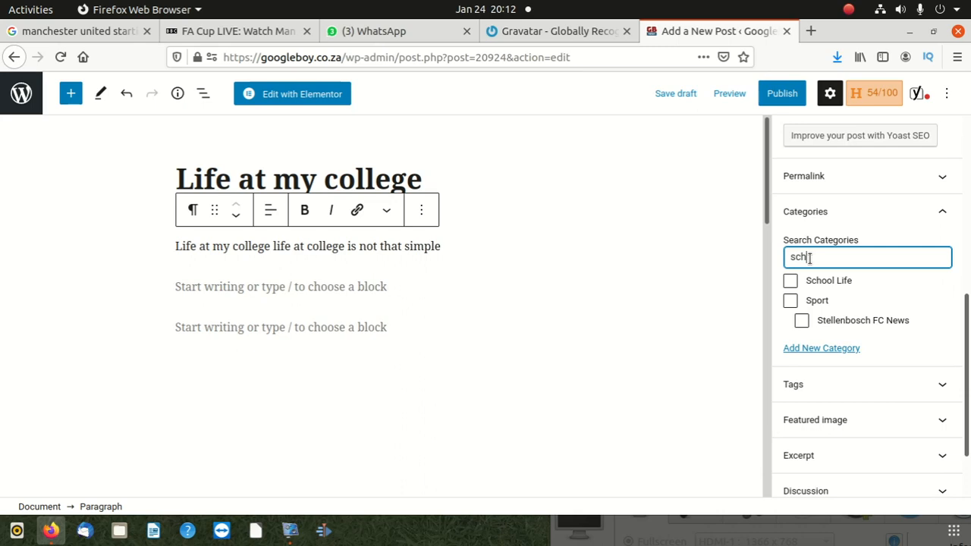
{"action": "left_click", "coordinate": [790, 282]}
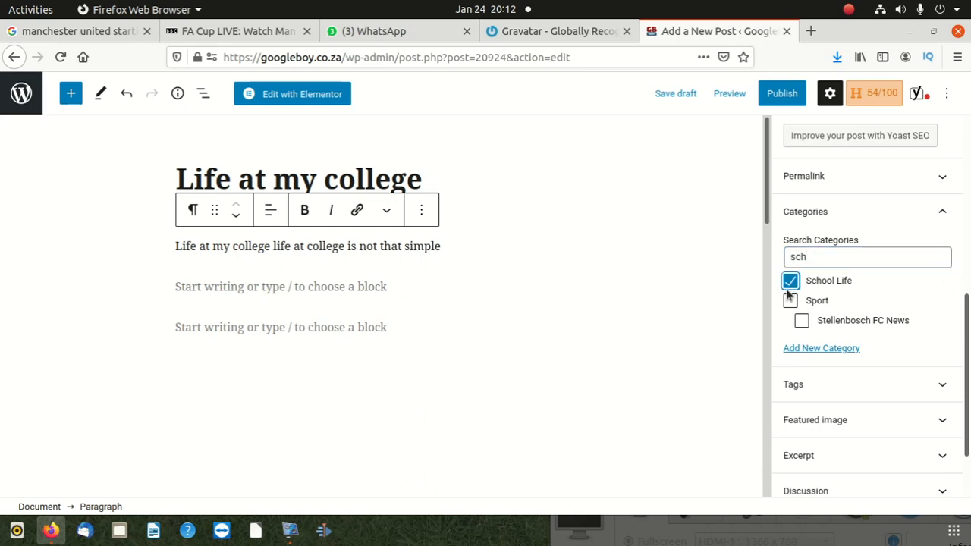
{"action": "left_click", "coordinate": [387, 290]}
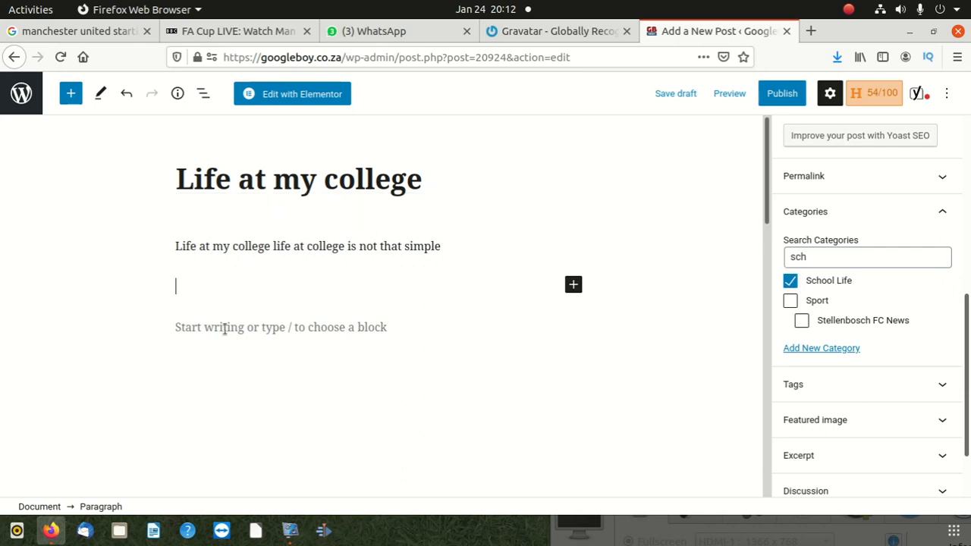
{"action": "scroll", "coordinate": [292, 281], "scroll_direction": "down", "scroll_amount": 2}
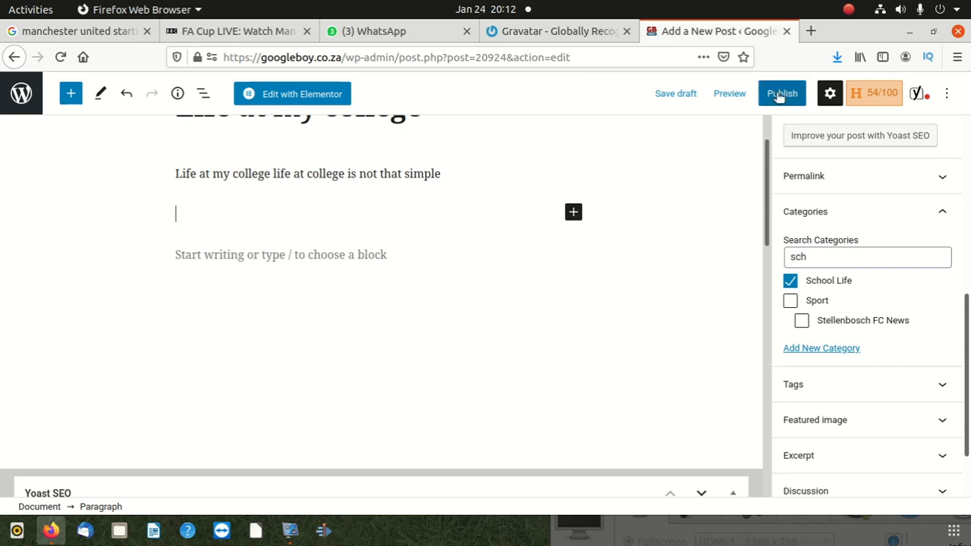
{"action": "scroll", "coordinate": [585, 319], "scroll_direction": "up", "scroll_amount": 2}
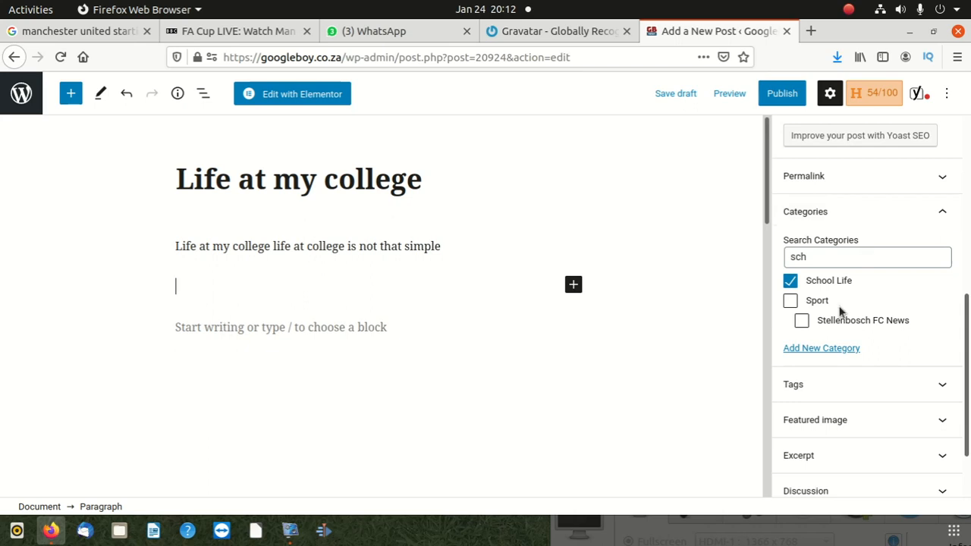
Upload the woman's portrait JPEG, the last file in the Downloads folder, to the media library for the post's featured image
{"action": "scroll", "coordinate": [837, 334], "scroll_direction": "down", "scroll_amount": 3}
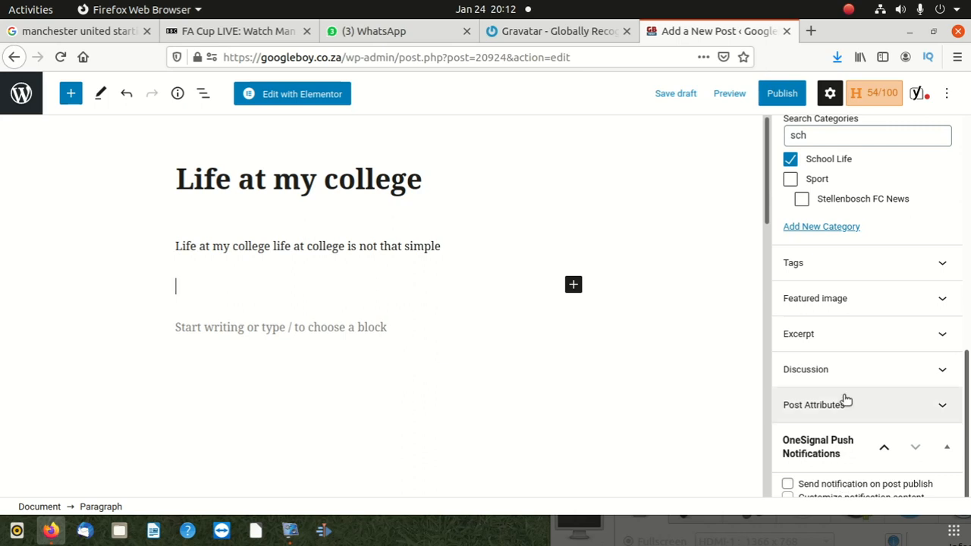
{"action": "left_click", "coordinate": [828, 304]}
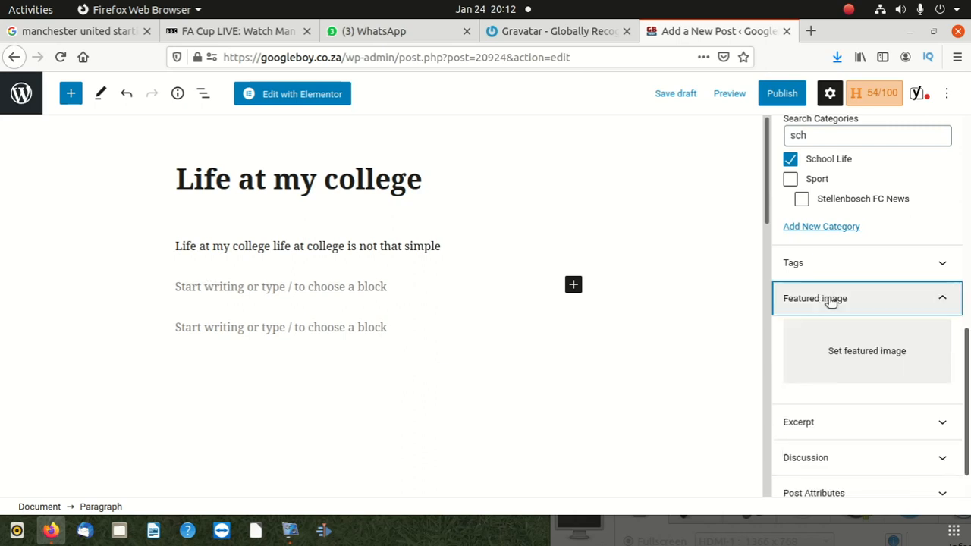
{"action": "left_click", "coordinate": [834, 351]}
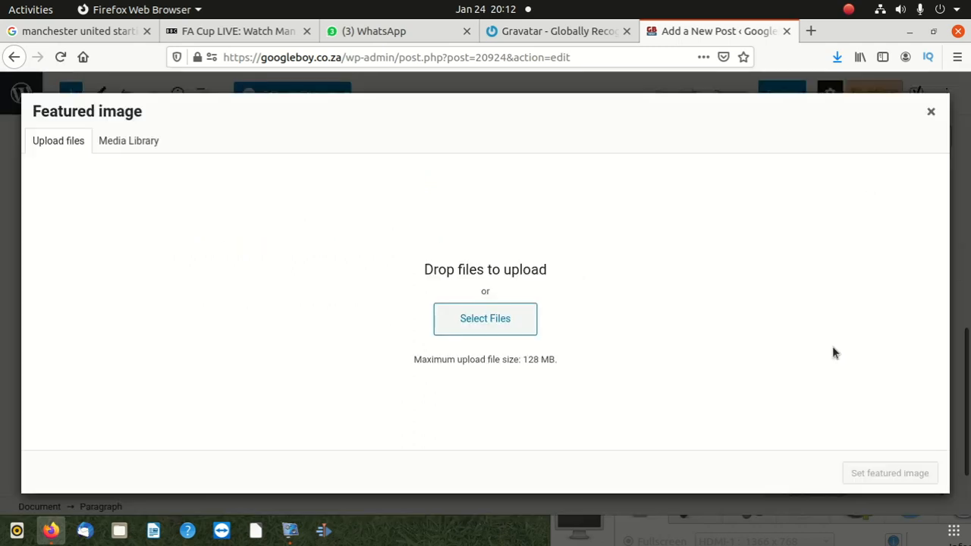
{"action": "left_click", "coordinate": [486, 319]}
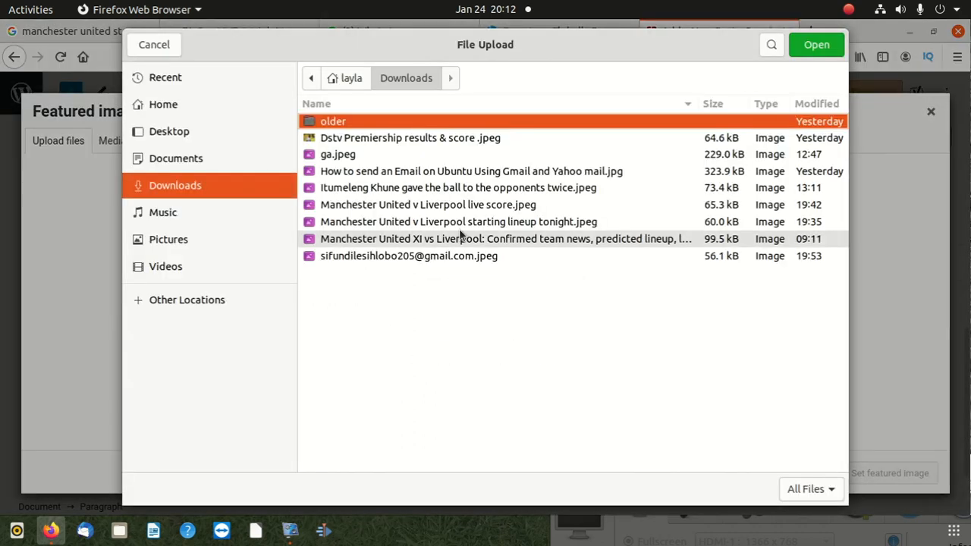
{"action": "left_click", "coordinate": [350, 156]}
{"action": "left_click", "coordinate": [350, 172]}
{"action": "left_click", "coordinate": [352, 188]}
{"action": "left_click", "coordinate": [354, 222]}
{"action": "left_click", "coordinate": [354, 239]}
{"action": "left_click", "coordinate": [353, 257]}
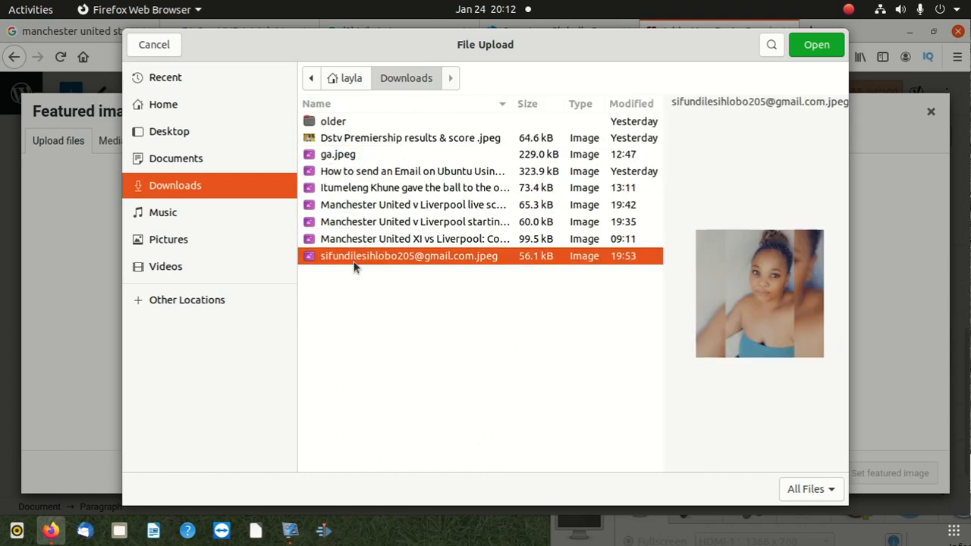
{"action": "left_click", "coordinate": [808, 50]}
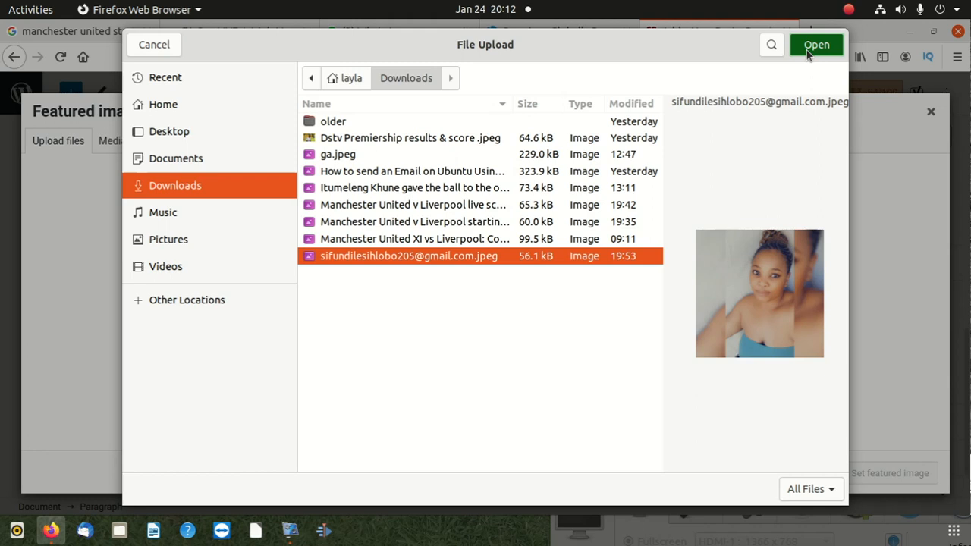
{"action": "left_click", "coordinate": [809, 47]}
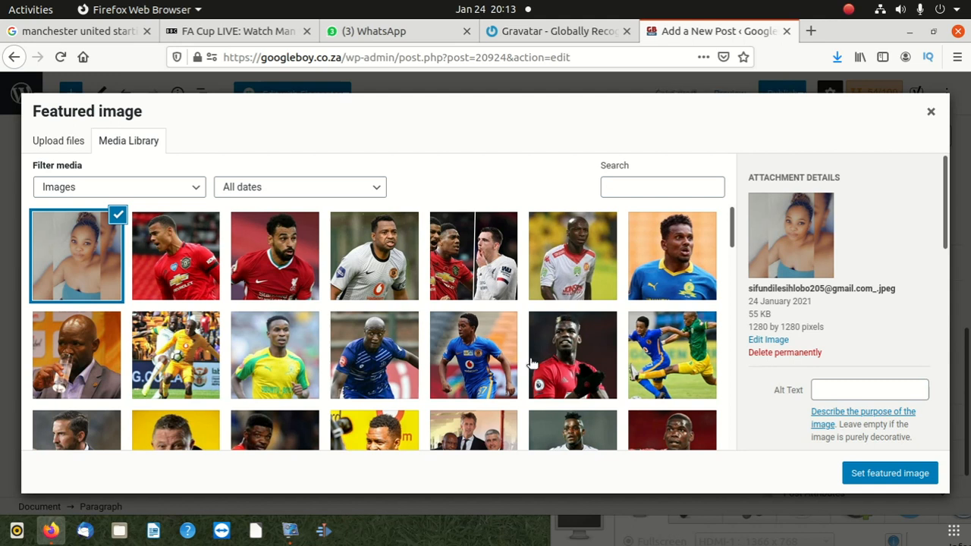
Paste "Life at my college life at college is not that simple" as the uploaded photo's alt text
{"action": "left_click", "coordinate": [840, 391]}
{"action": "right_click", "coordinate": [840, 392]}
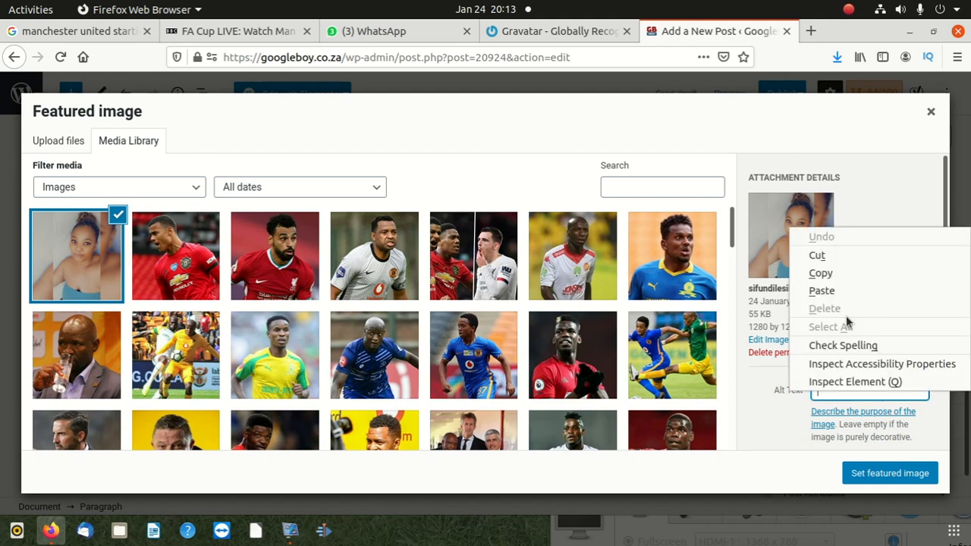
{"action": "left_click", "coordinate": [852, 293]}
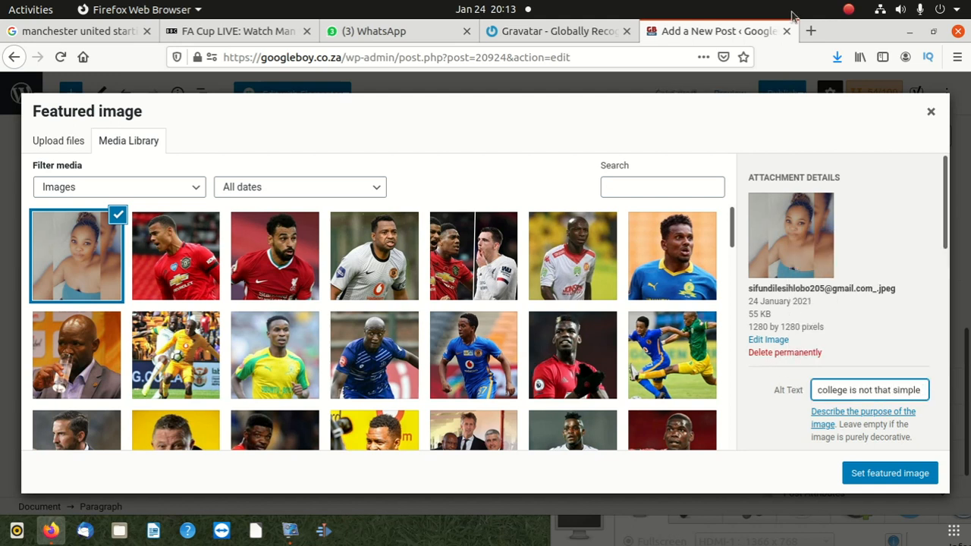
Open Google in a new browser tab and search for images of "college students"
{"action": "left_click", "coordinate": [811, 31]}
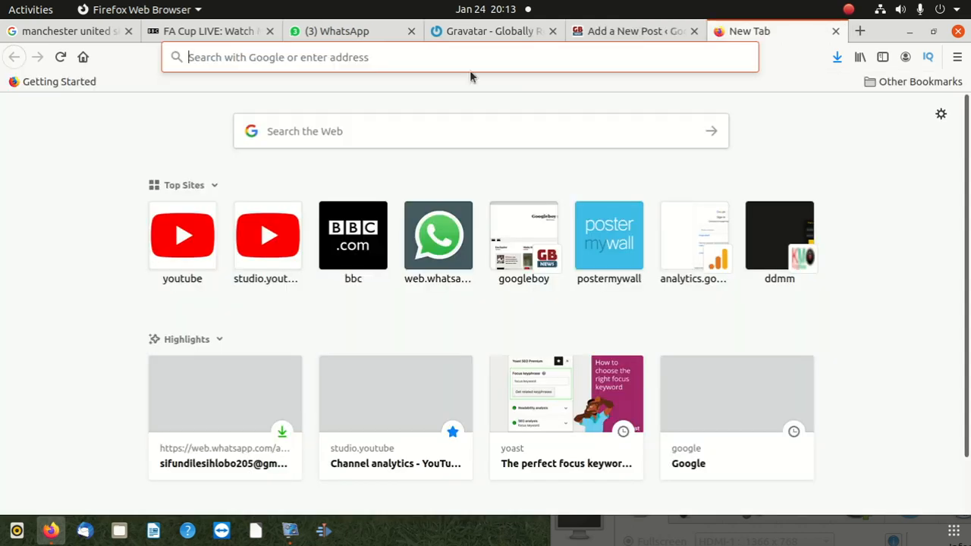
{"action": "type", "text": "goo"}
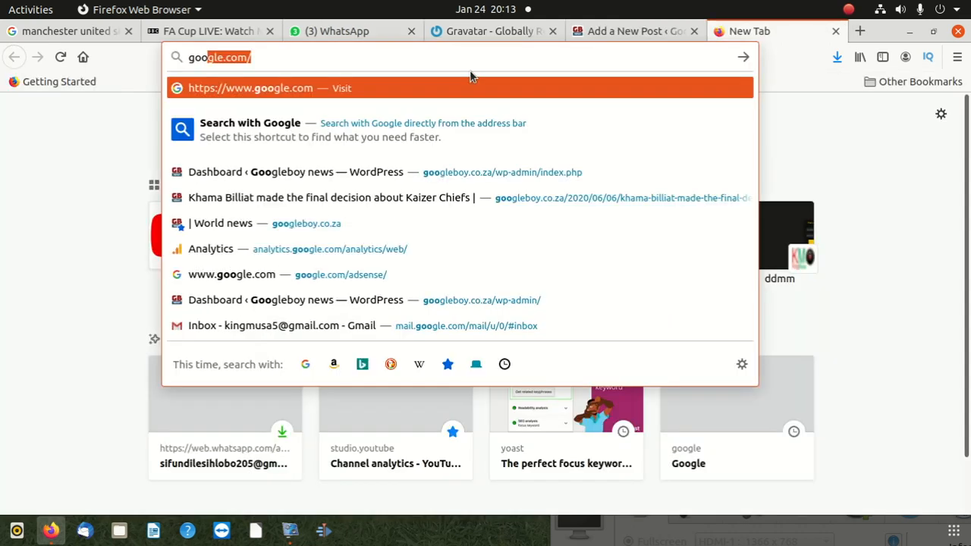
{"action": "key", "text": "Return"}
{"action": "left_click", "coordinate": [313, 281]}
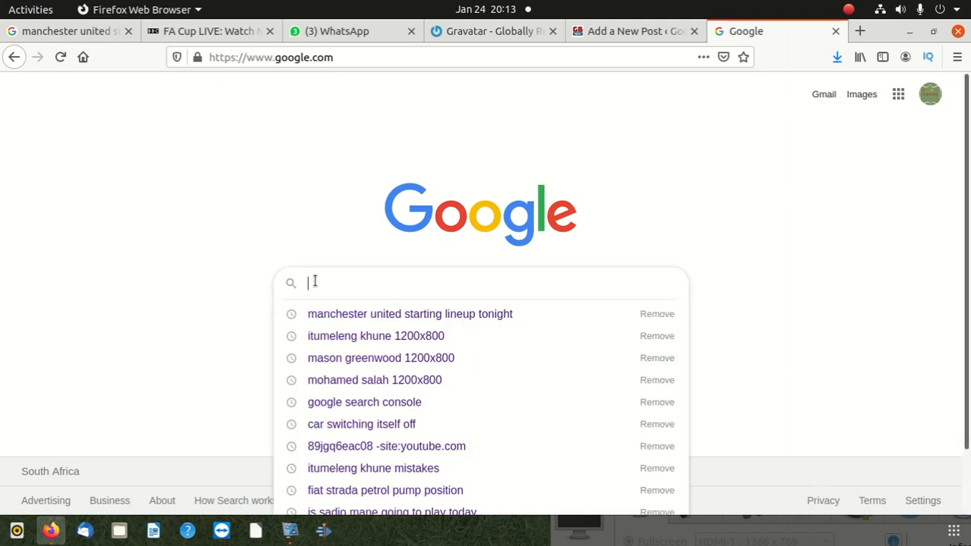
{"action": "type", "text": "college "}
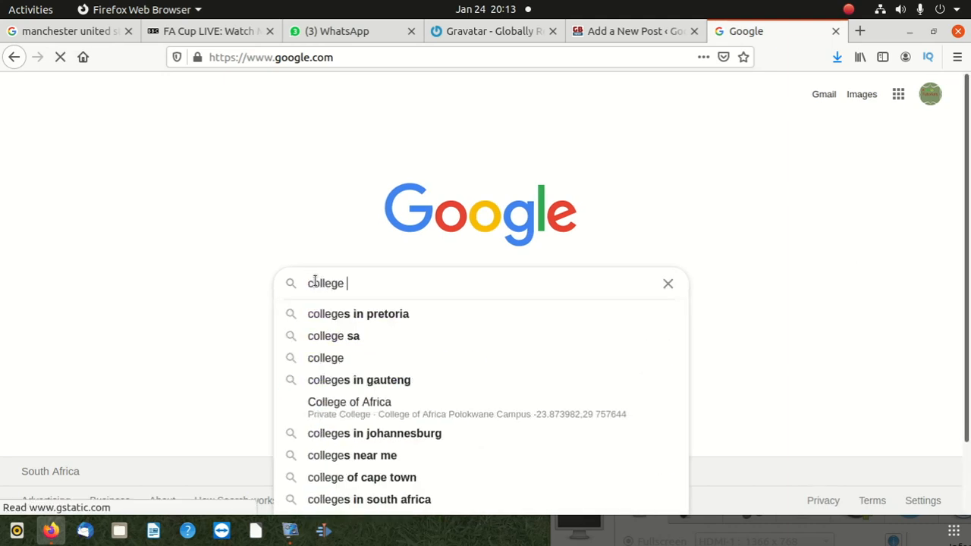
{"action": "type", "text": "students"}
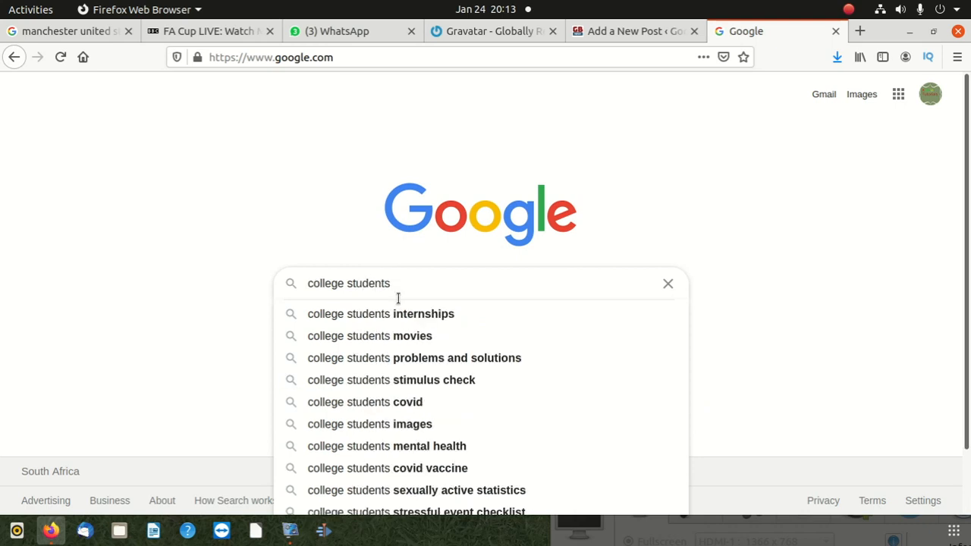
{"action": "key", "text": "Return"}
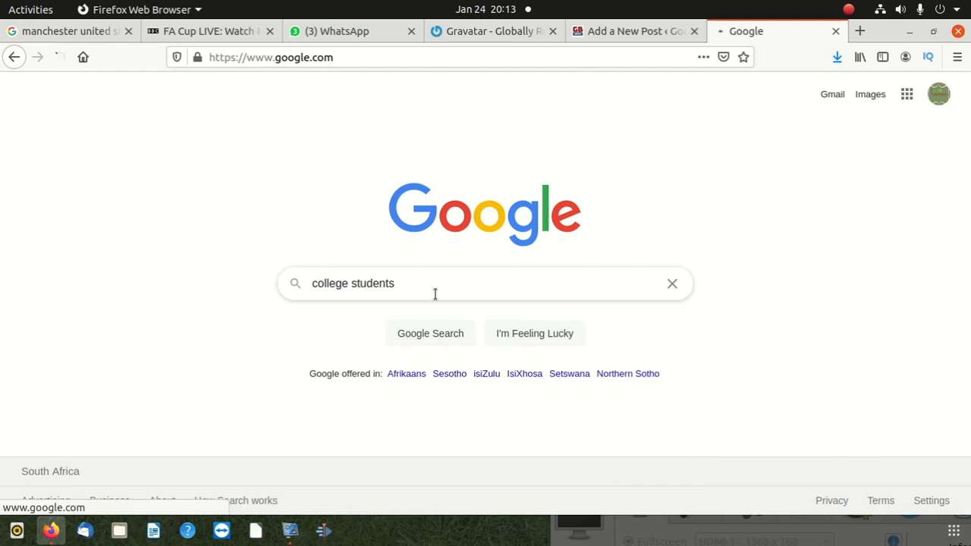
{"action": "left_click", "coordinate": [202, 143]}
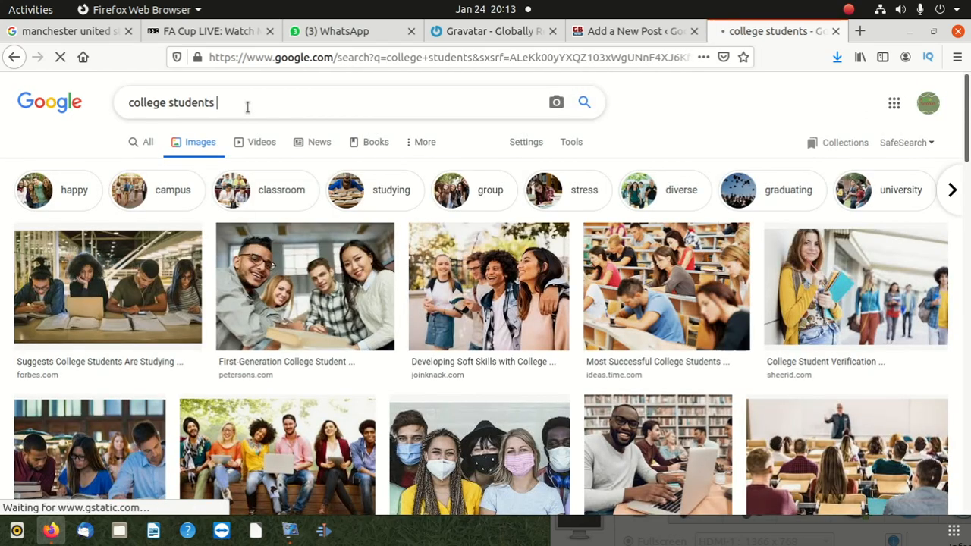
Refine the Google image search to "college students 1200x800"
{"action": "type", "text": "1200x8"}
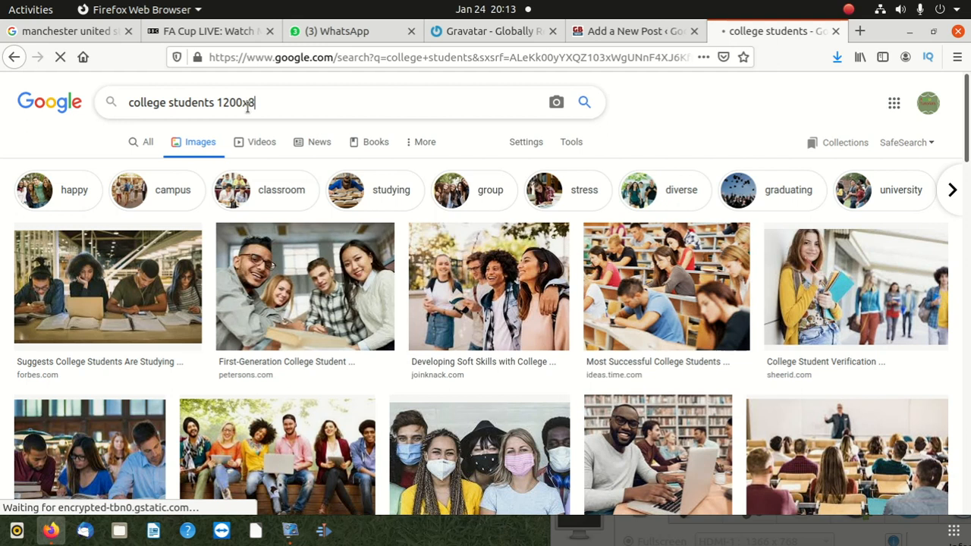
{"action": "type", "text": "00"}
{"action": "key", "text": "Return"}
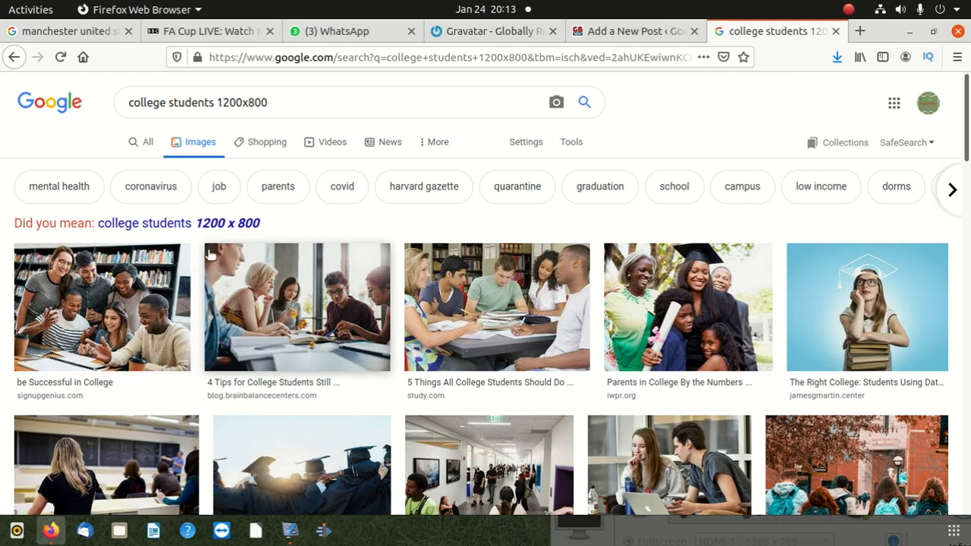
Save the signupgenius.com student group image to Downloads as "Life at my college life at college is not that simple .jpeg"
{"action": "left_click", "coordinate": [178, 274]}
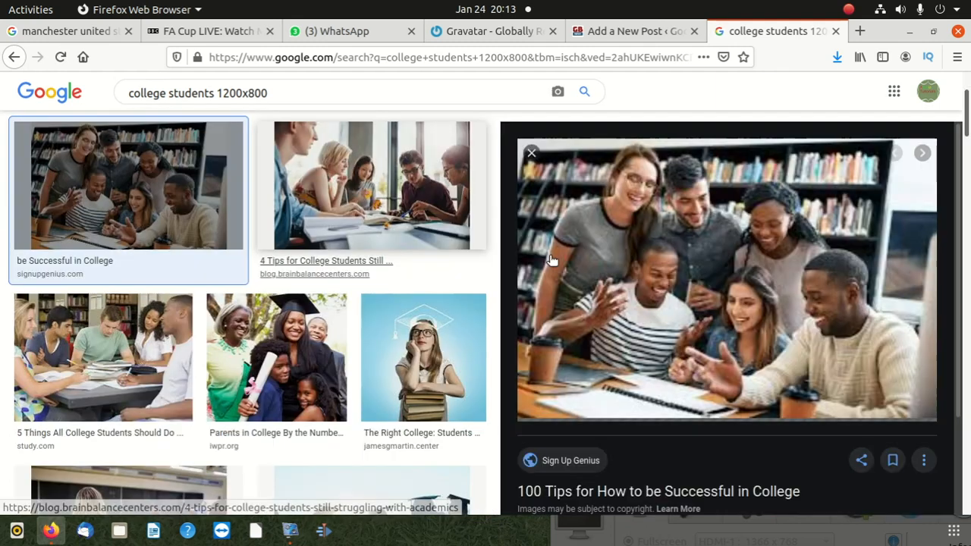
{"action": "right_click", "coordinate": [595, 240]}
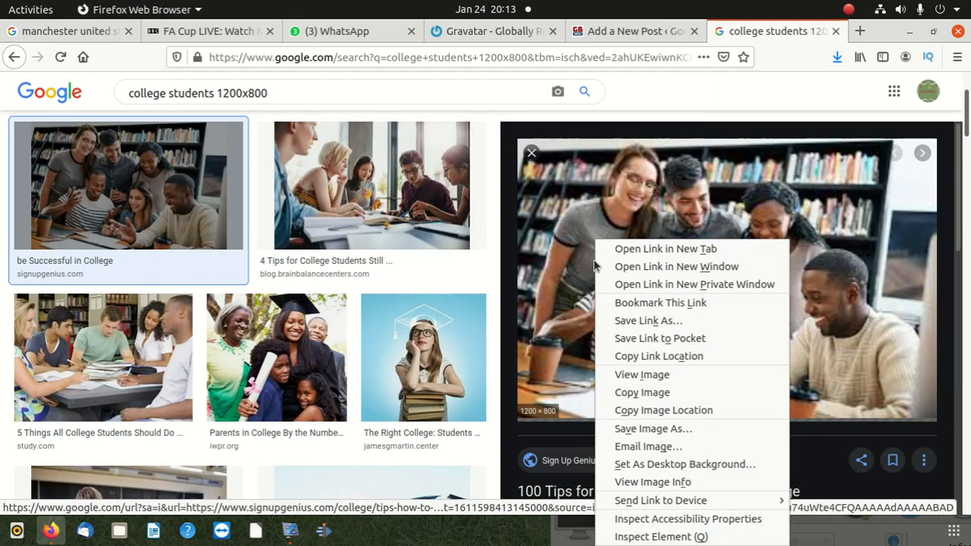
{"action": "left_click", "coordinate": [653, 429]}
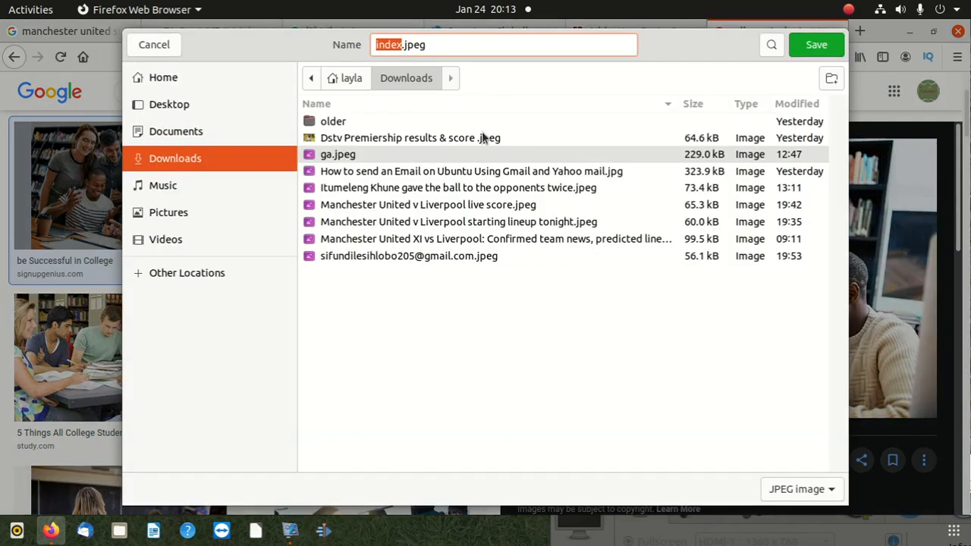
{"action": "left_click", "coordinate": [389, 44]}
{"action": "double_click", "coordinate": [389, 44]}
{"action": "key", "text": "BackSpace"}
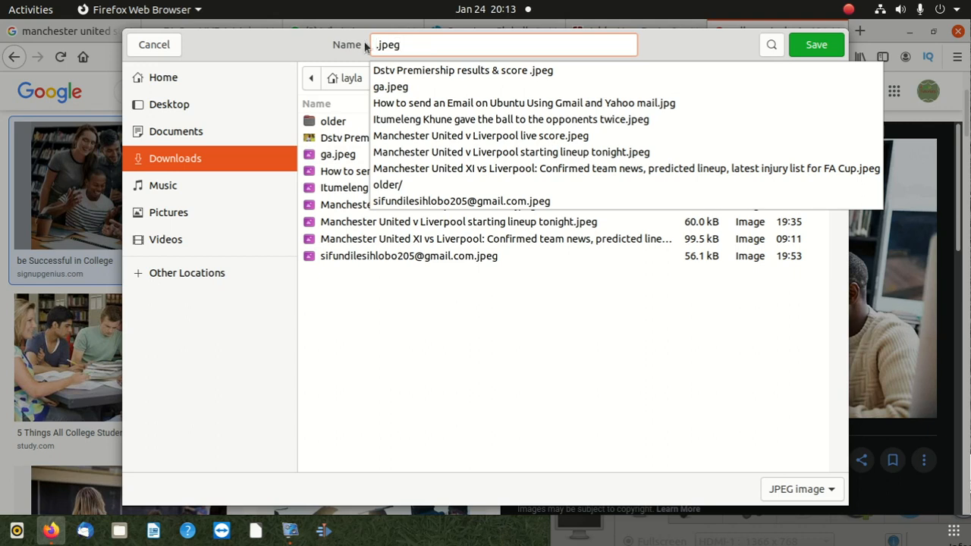
{"action": "type", "text": "Life at my college life at college is not that simple"}
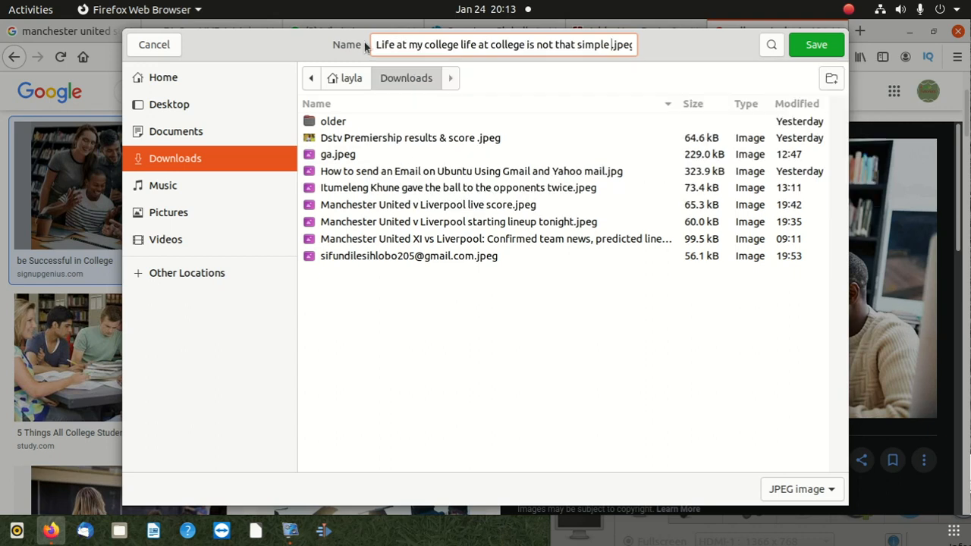
{"action": "left_click", "coordinate": [817, 47]}
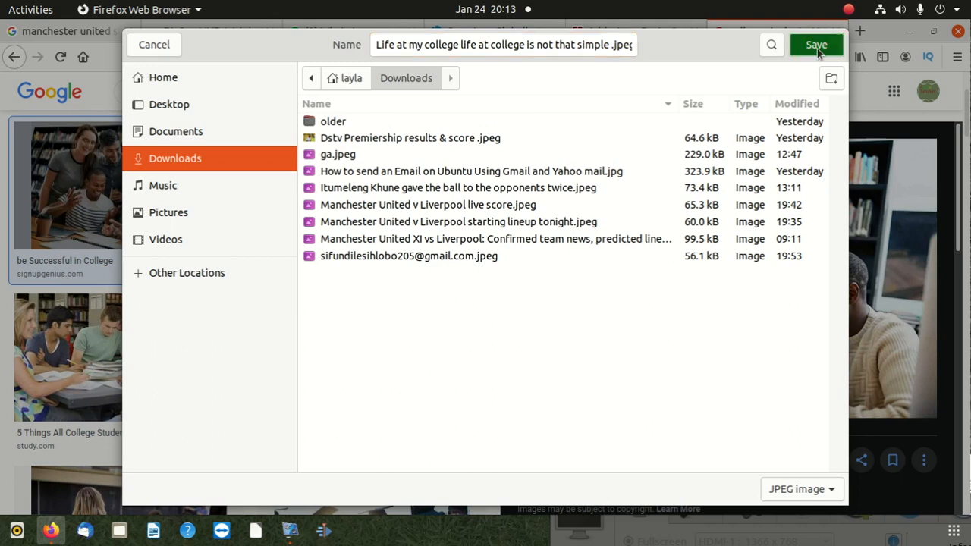
Return to the WordPress post's tab and set the uploaded portrait photo as its featured image
{"action": "left_click", "coordinate": [607, 31]}
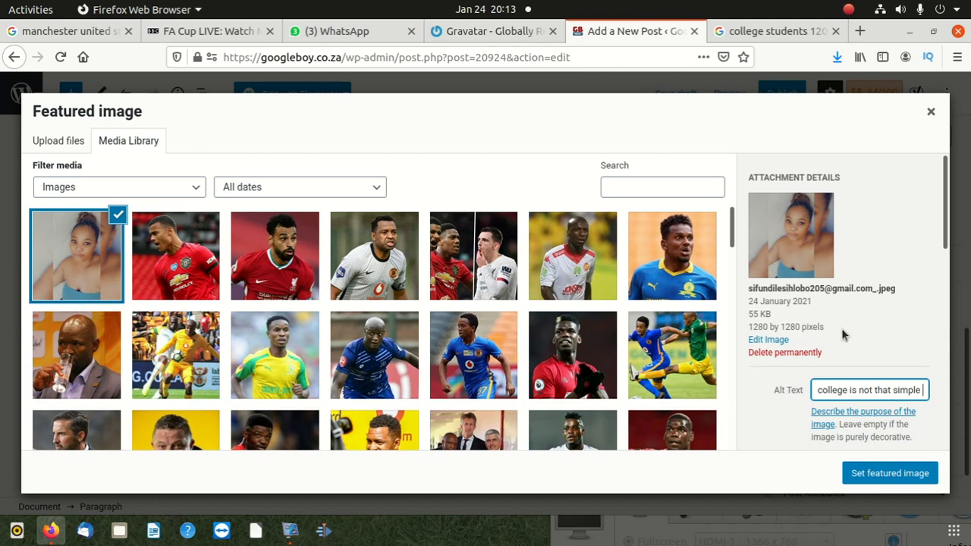
{"action": "scroll", "coordinate": [843, 335], "scroll_direction": "down", "scroll_amount": 4}
{"action": "left_click", "coordinate": [890, 473]}
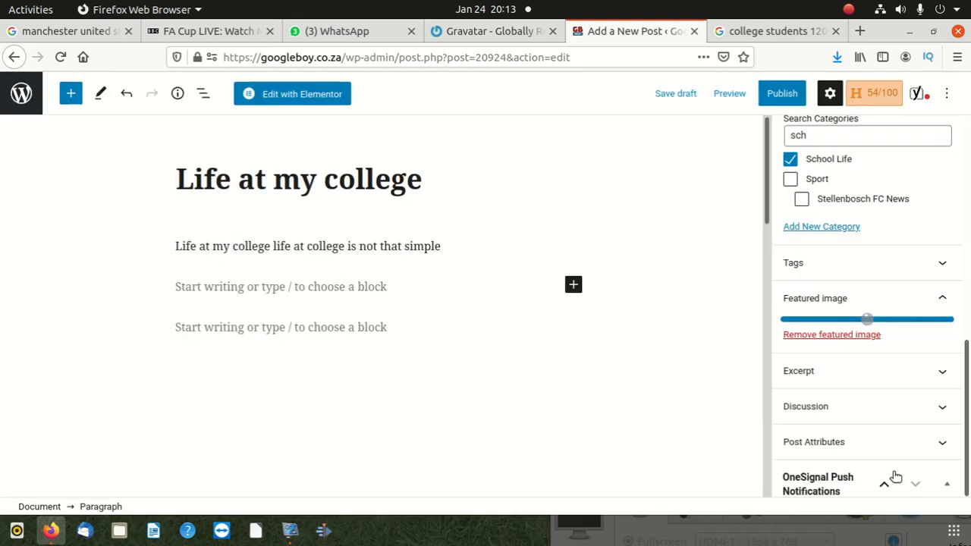
Review the post's Yoast SEO section, expanding the SEO analysis to examine its problems, improvements and good results
{"action": "scroll", "coordinate": [635, 298], "scroll_direction": "down", "scroll_amount": 5}
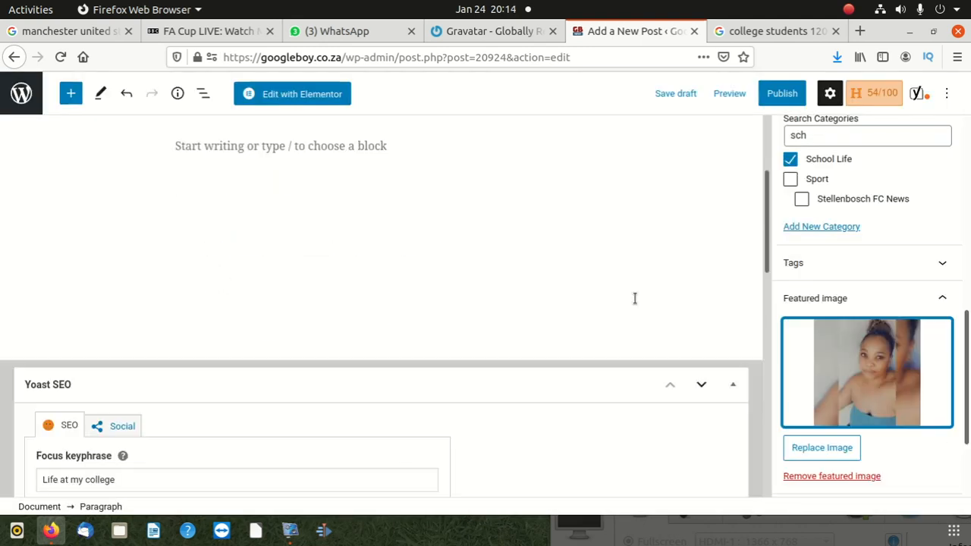
{"action": "scroll", "coordinate": [520, 314], "scroll_direction": "up", "scroll_amount": 5}
{"action": "scroll", "coordinate": [268, 412], "scroll_direction": "down", "scroll_amount": 5}
{"action": "scroll", "coordinate": [175, 331], "scroll_direction": "up", "scroll_amount": 4}
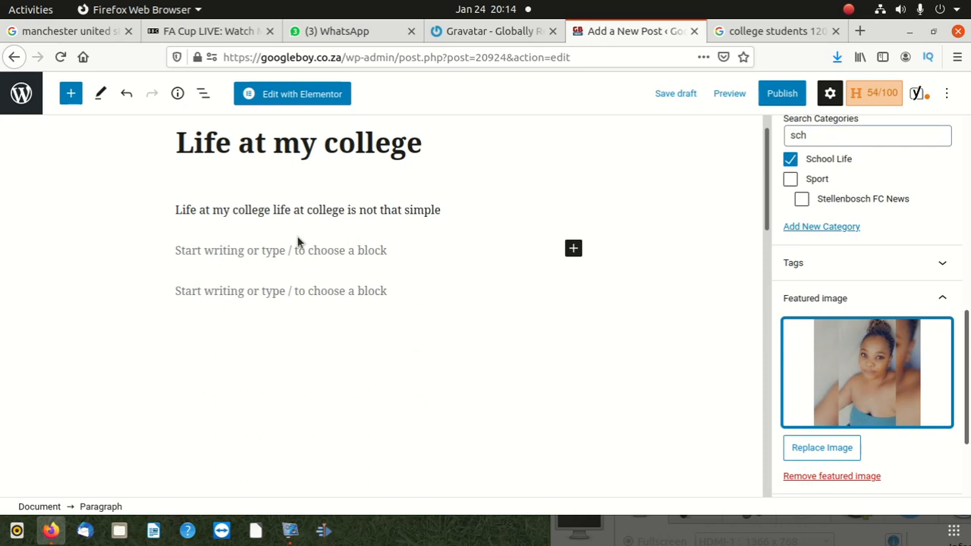
{"action": "scroll", "coordinate": [228, 353], "scroll_direction": "down", "scroll_amount": 10}
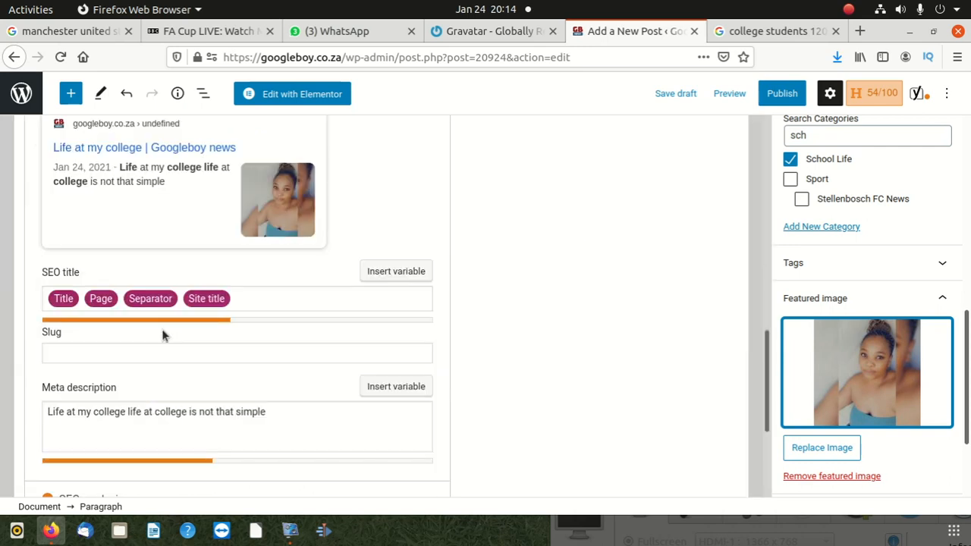
{"action": "scroll", "coordinate": [162, 336], "scroll_direction": "down", "scroll_amount": 2}
{"action": "scroll", "coordinate": [163, 336], "scroll_direction": "down", "scroll_amount": 2}
{"action": "left_click", "coordinate": [118, 238]}
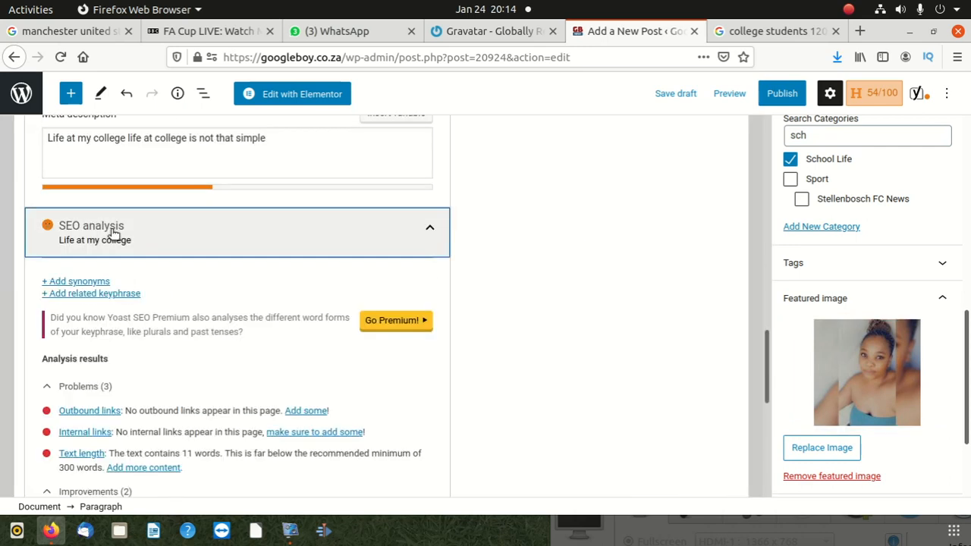
{"action": "scroll", "coordinate": [110, 361], "scroll_direction": "down", "scroll_amount": 2}
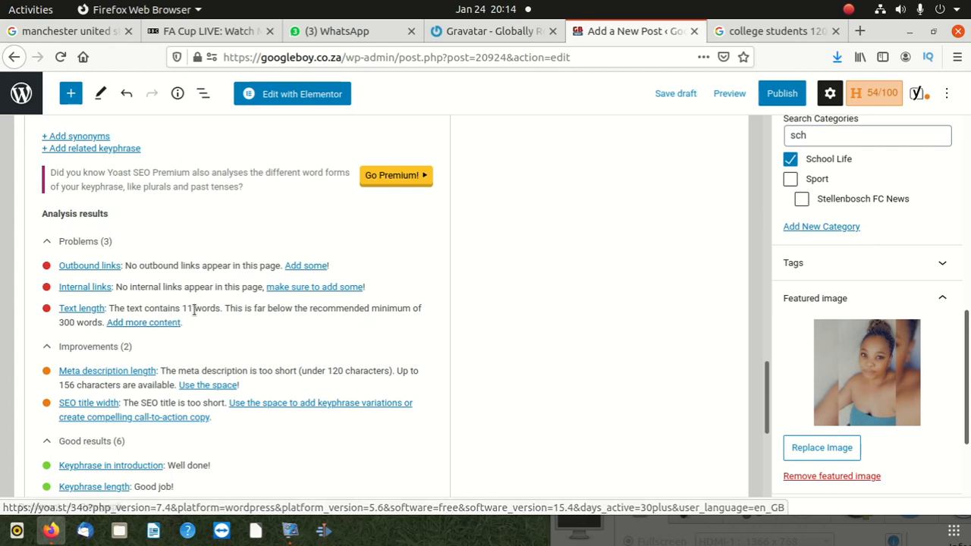
{"action": "scroll", "coordinate": [239, 312], "scroll_direction": "up", "scroll_amount": 5}
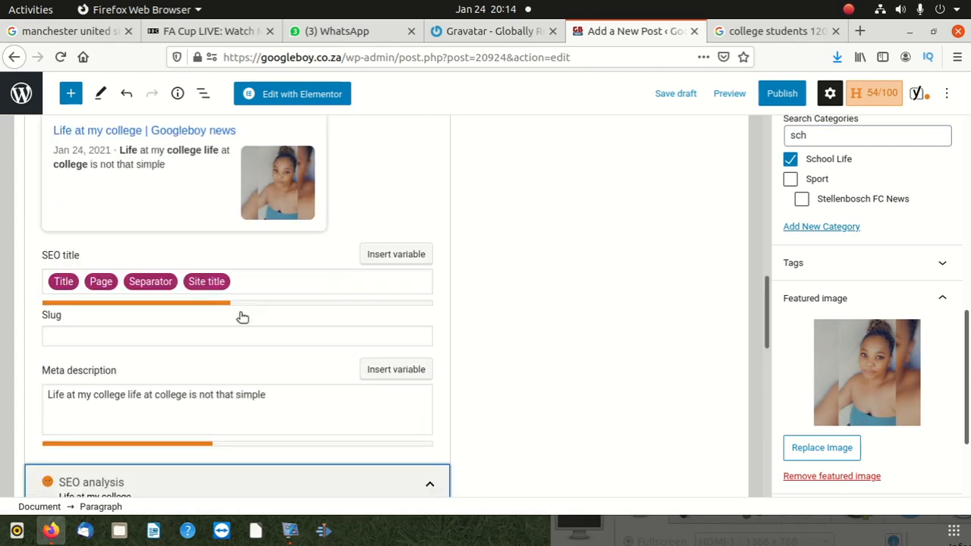
Extend the post's opening sentence with "as people think."
{"action": "scroll", "coordinate": [240, 315], "scroll_direction": "up", "scroll_amount": 6}
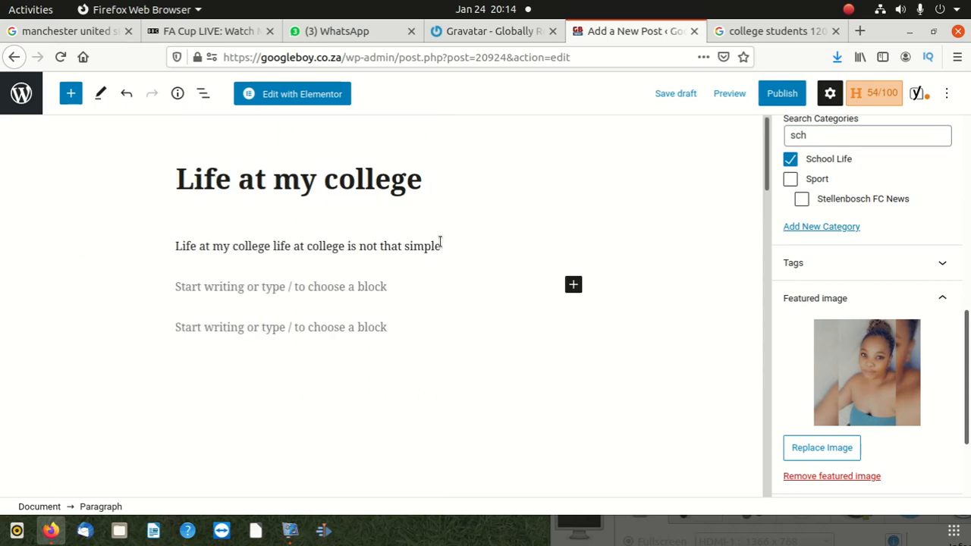
{"action": "left_click", "coordinate": [461, 246]}
{"action": "type", "text": "a"}
{"action": "type", "text": "s people think."}
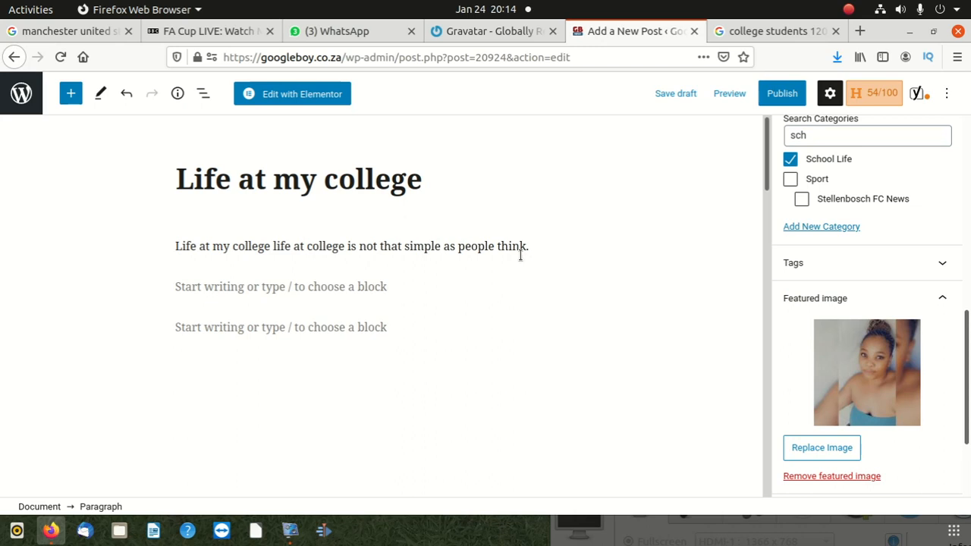
Examine the Yoast SEO analysis problems on links and text length, plus the suggested improvements and good results
{"action": "scroll", "coordinate": [338, 202], "scroll_direction": "down", "scroll_amount": 5}
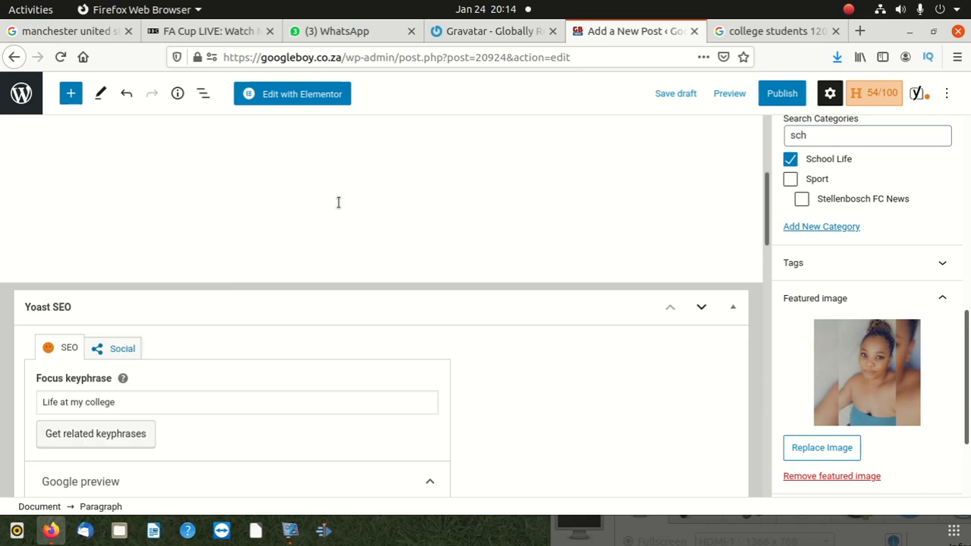
{"action": "scroll", "coordinate": [214, 239], "scroll_direction": "down", "scroll_amount": 10}
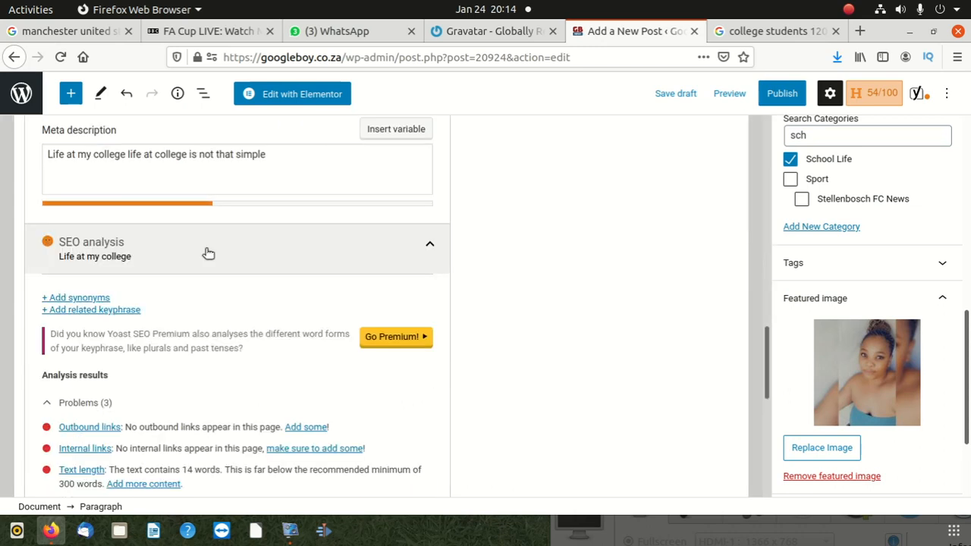
{"action": "scroll", "coordinate": [197, 262], "scroll_direction": "down", "scroll_amount": 3}
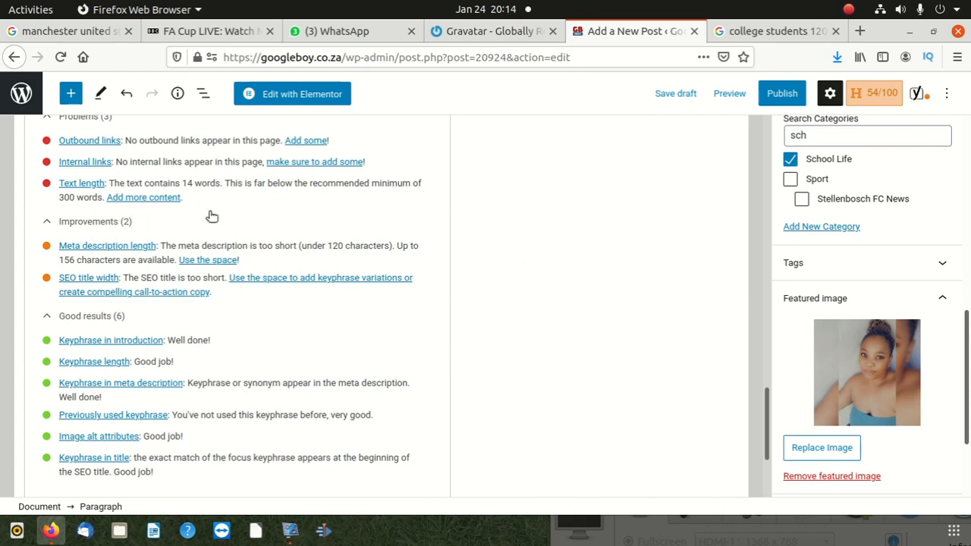
{"action": "scroll", "coordinate": [141, 357], "scroll_direction": "up", "scroll_amount": 7}
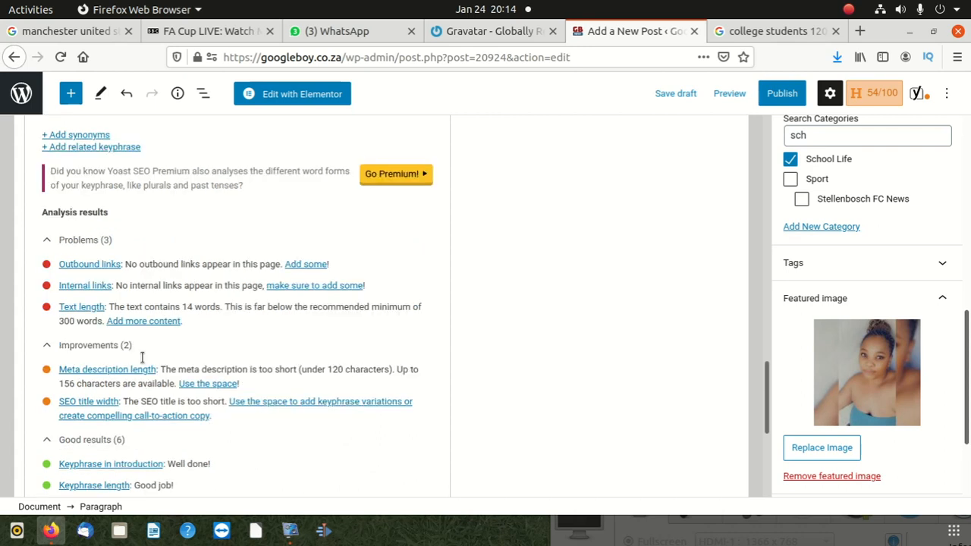
{"action": "scroll", "coordinate": [142, 356], "scroll_direction": "down", "scroll_amount": 4}
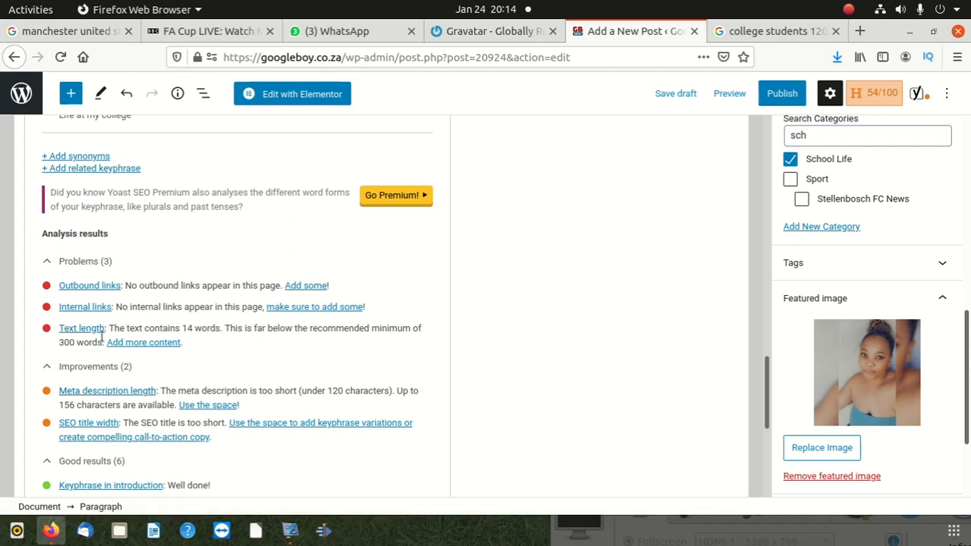
{"action": "scroll", "coordinate": [230, 343], "scroll_direction": "up", "scroll_amount": 2}
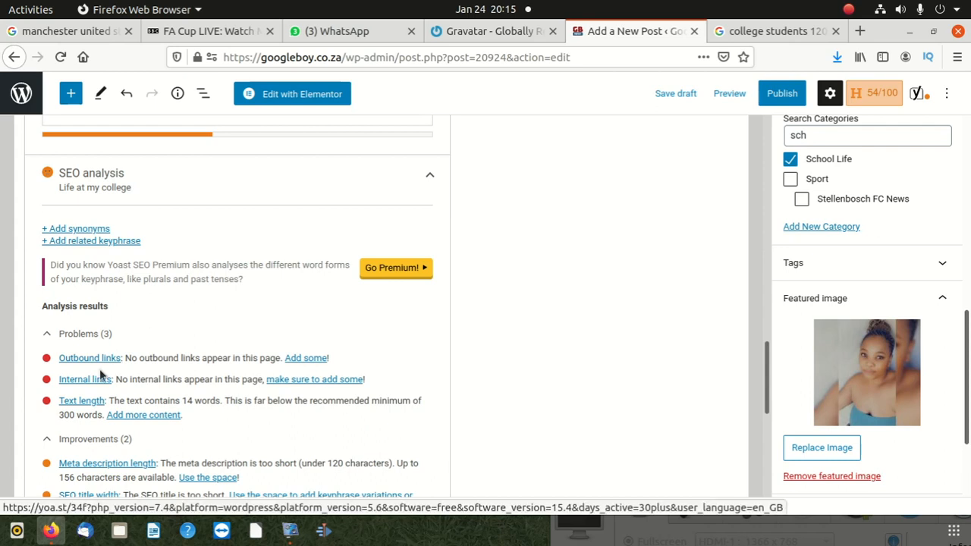
{"action": "scroll", "coordinate": [265, 345], "scroll_direction": "up", "scroll_amount": 5}
{"action": "scroll", "coordinate": [267, 333], "scroll_direction": "up", "scroll_amount": 5}
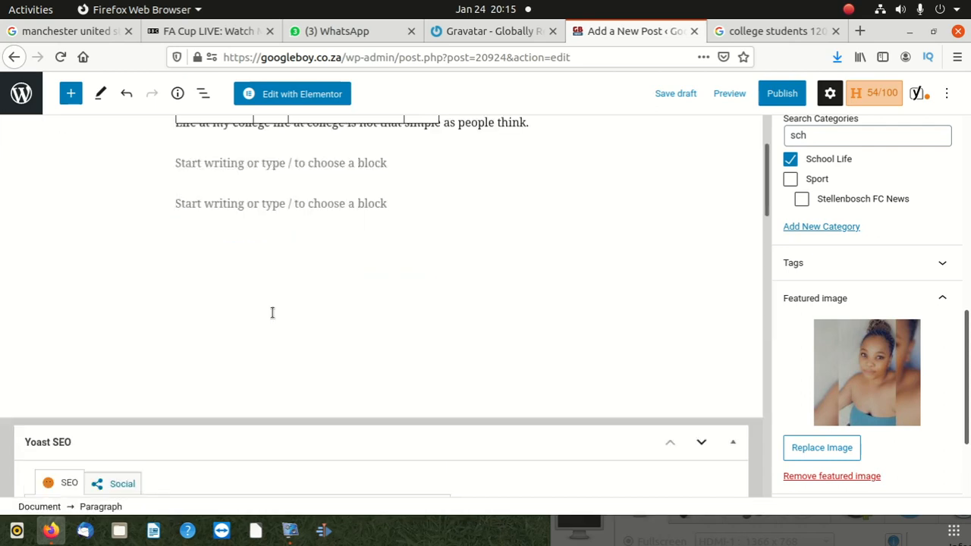
{"action": "scroll", "coordinate": [273, 312], "scroll_direction": "up", "scroll_amount": 2}
Place the cursor in the post's empty second paragraph and load googleboy.co.za in the college students image search tab
{"action": "left_click", "coordinate": [349, 283]}
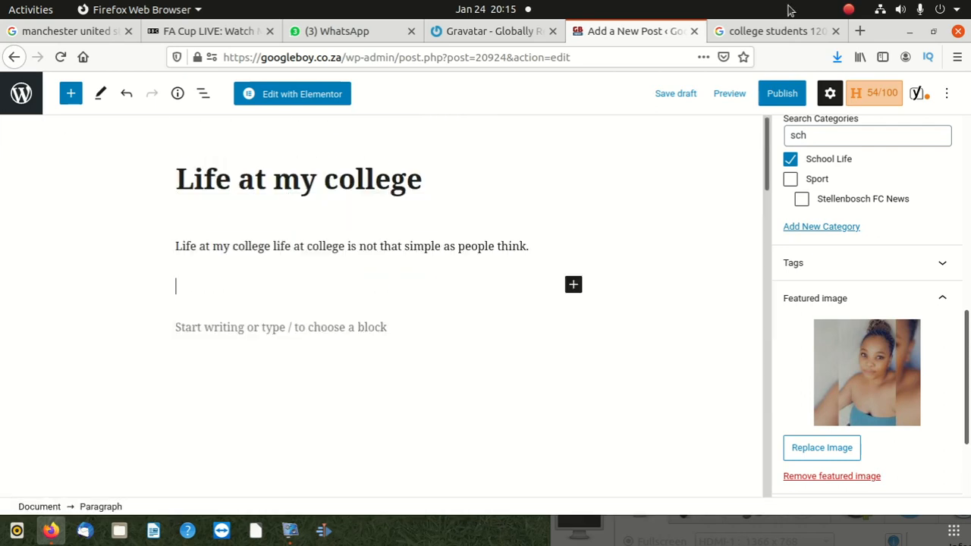
{"action": "left_click", "coordinate": [775, 31]}
{"action": "left_click", "coordinate": [427, 61]}
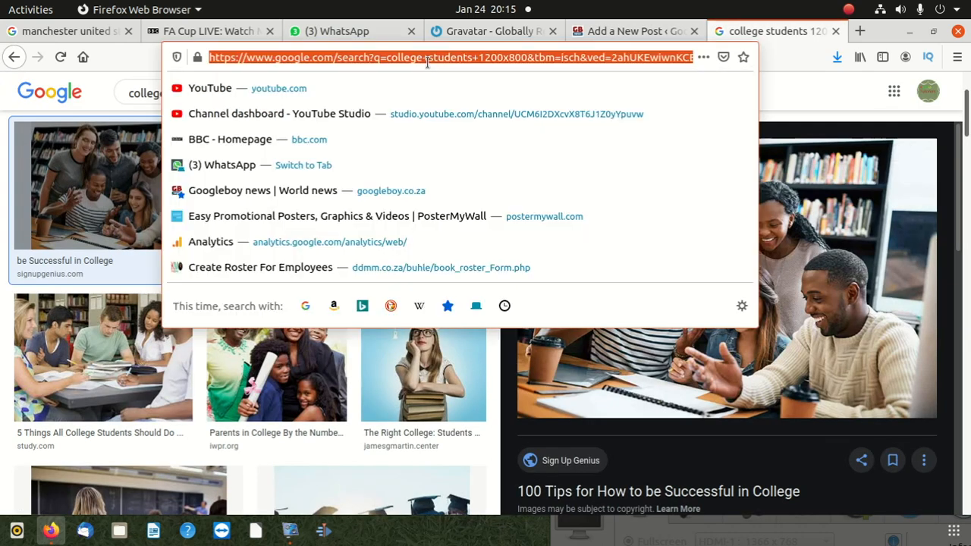
{"action": "type", "text": "goo"}
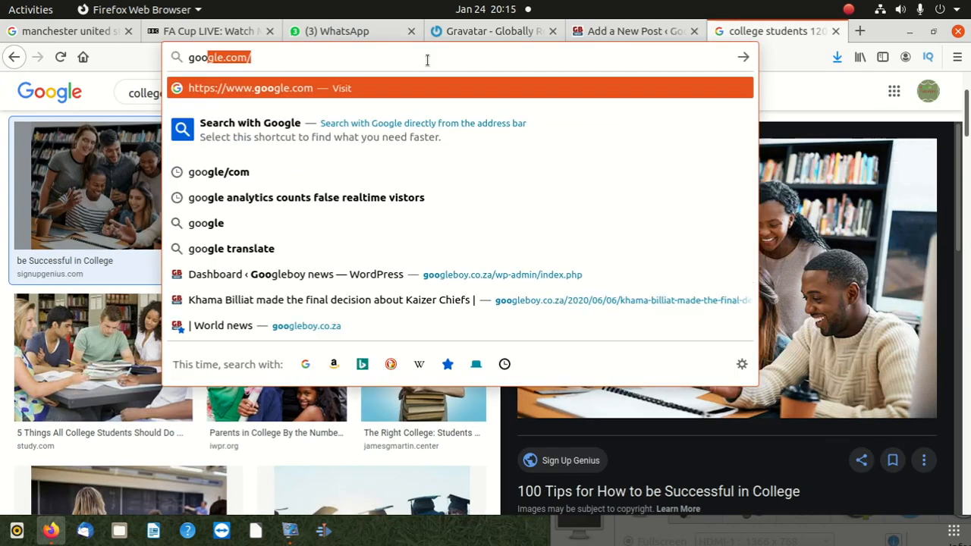
{"action": "type", "text": "gleb"}
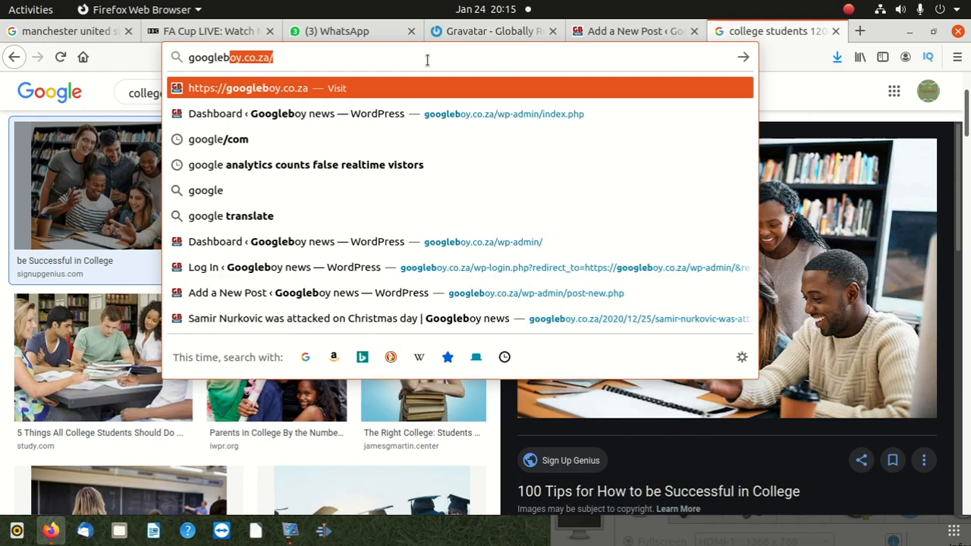
{"action": "type", "text": "oy.co.za"}
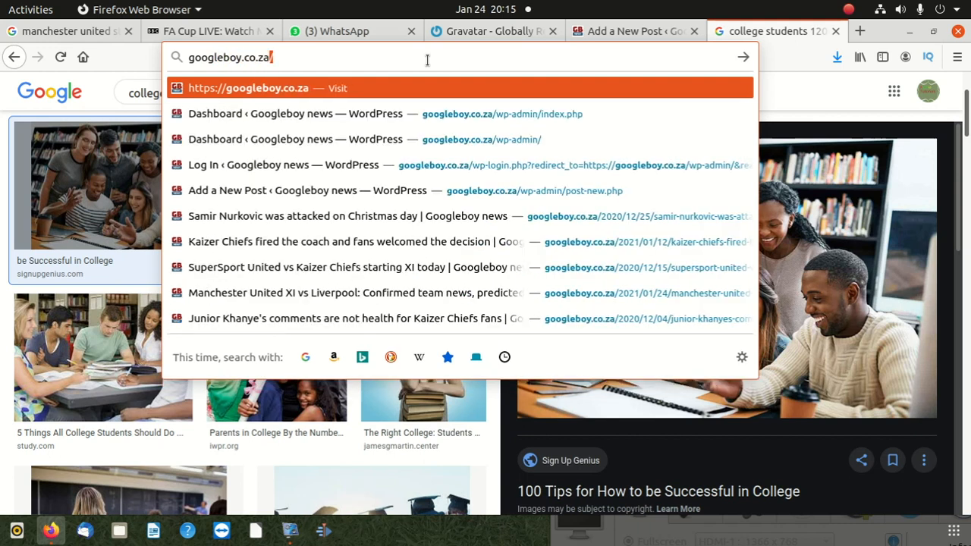
{"action": "key", "text": "Return"}
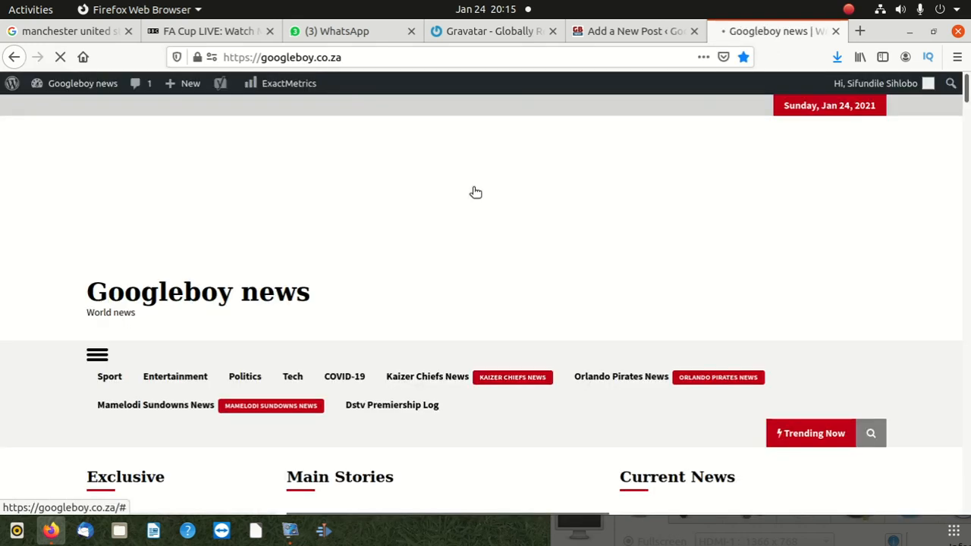
Browse the site's Entertainment category and open the article "Kanye West prays for Kim Kardashian to be come the next US First Lady"
{"action": "scroll", "coordinate": [476, 281], "scroll_direction": "down", "scroll_amount": 4}
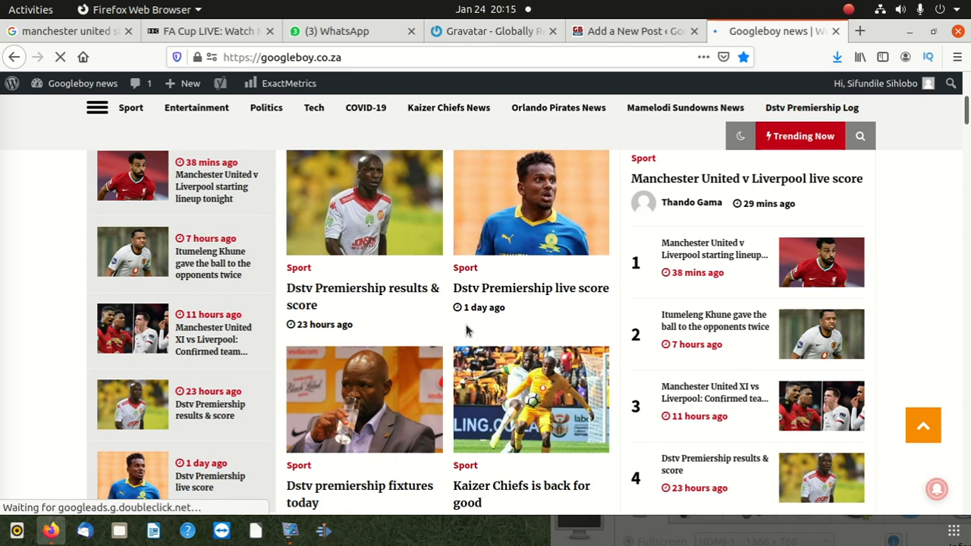
{"action": "scroll", "coordinate": [506, 344], "scroll_direction": "up", "scroll_amount": 6}
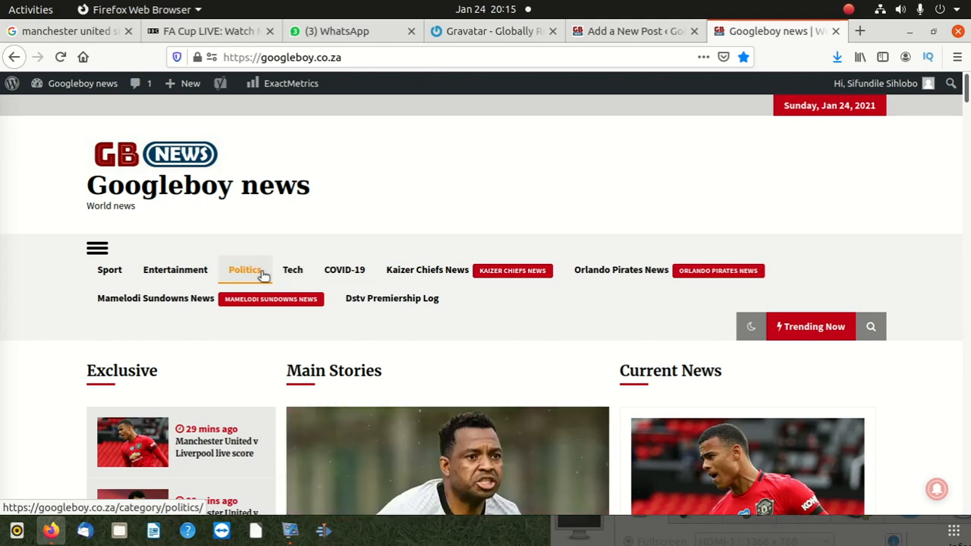
{"action": "left_click", "coordinate": [198, 273]}
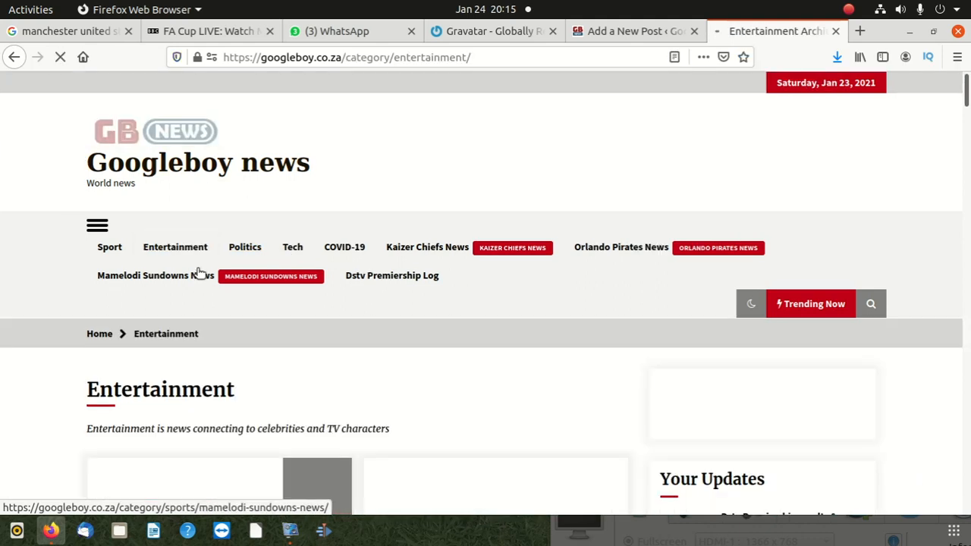
{"action": "scroll", "coordinate": [327, 305], "scroll_direction": "down", "scroll_amount": 3}
{"action": "scroll", "coordinate": [337, 303], "scroll_direction": "down", "scroll_amount": 3}
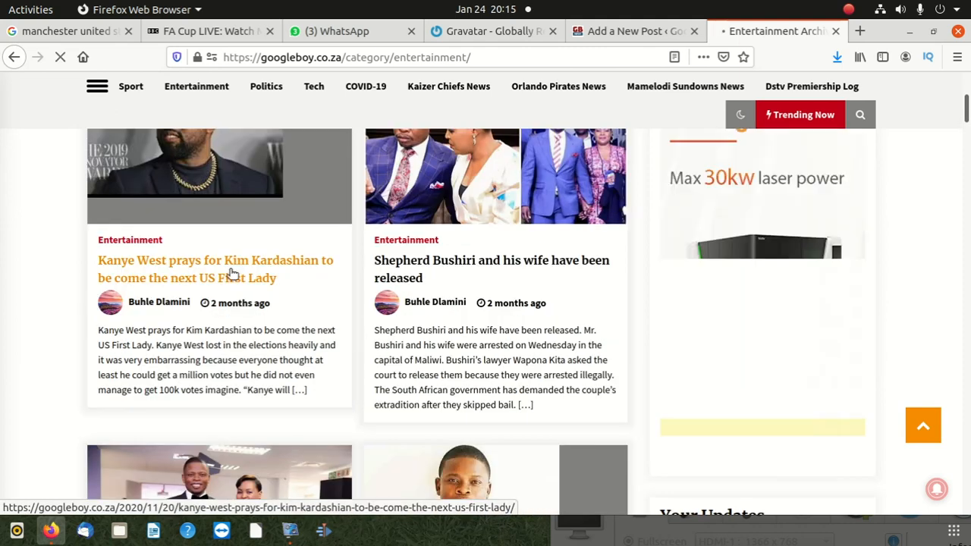
{"action": "left_click", "coordinate": [233, 273]}
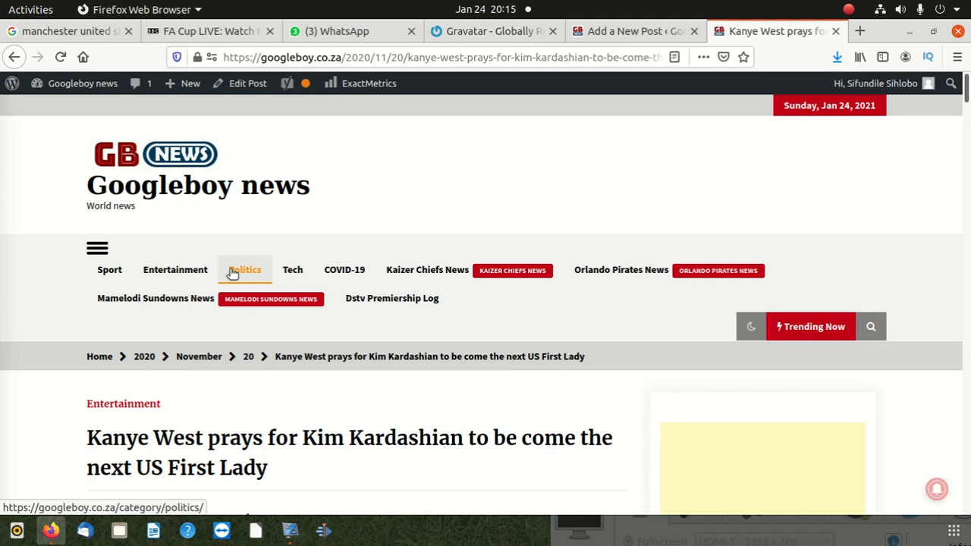
Copy the Kanye West article's linked headline and paste it into the empty second paragraph of the college post
{"action": "scroll", "coordinate": [215, 339], "scroll_direction": "down", "scroll_amount": 3}
{"action": "left_click_drag", "start_coordinate": [271, 347], "coordinate": [89, 331]}
{"action": "right_click", "coordinate": [159, 316]}
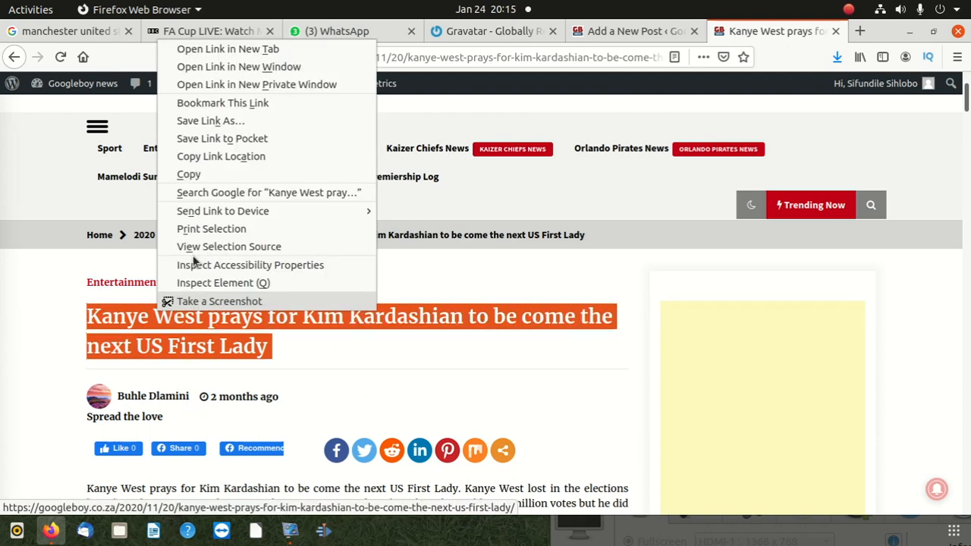
{"action": "left_click", "coordinate": [199, 178]}
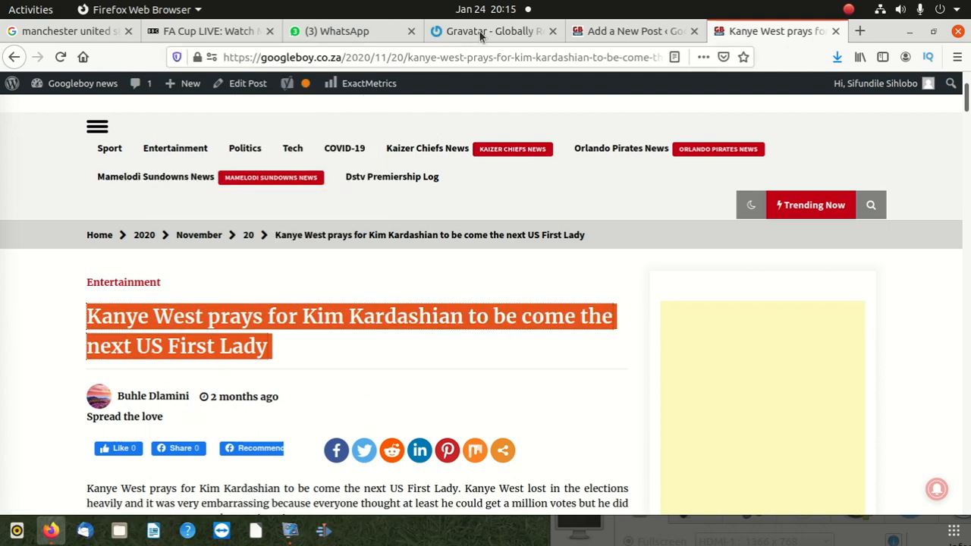
{"action": "left_click", "coordinate": [630, 31]}
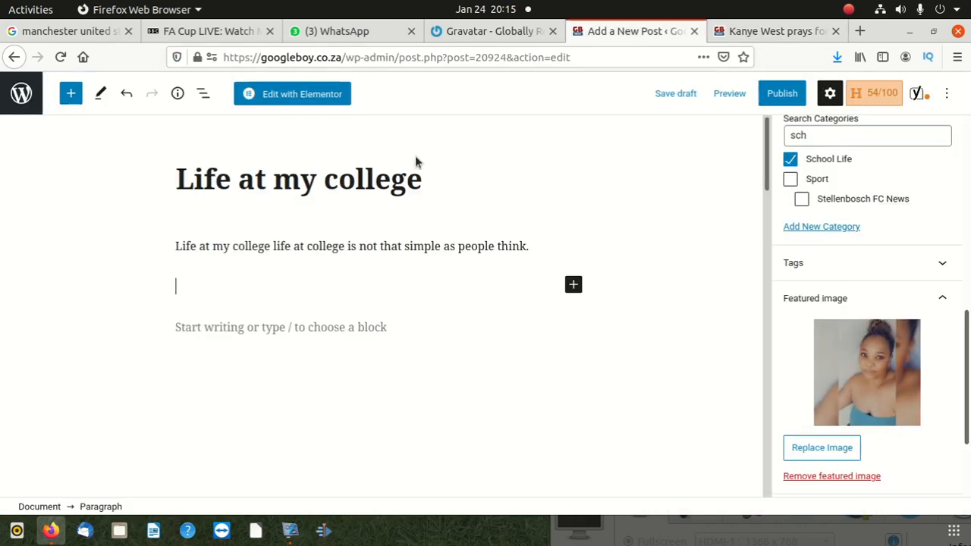
{"action": "right_click", "coordinate": [256, 279]}
{"action": "left_click", "coordinate": [296, 342]}
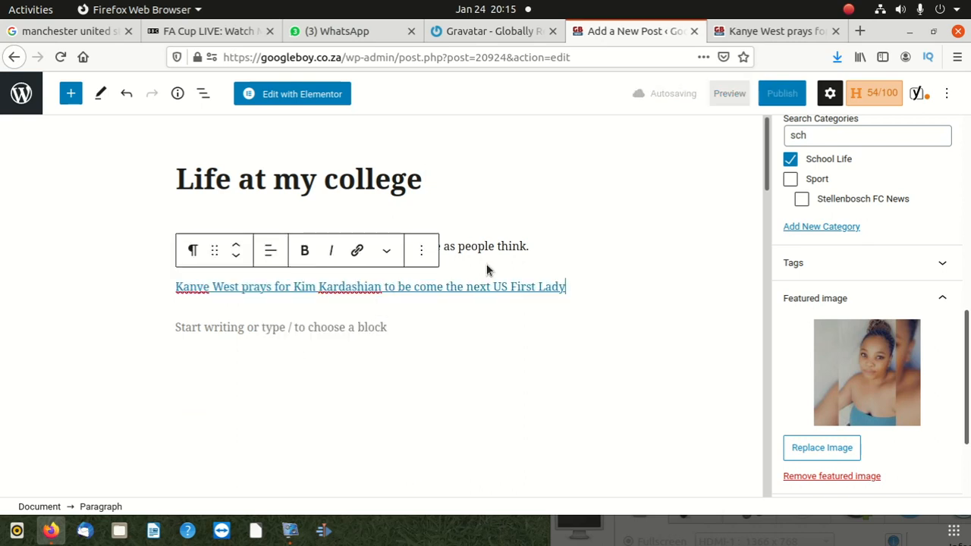
Inspect the pasted headline's link address and link options
{"action": "right_click", "coordinate": [442, 294]}
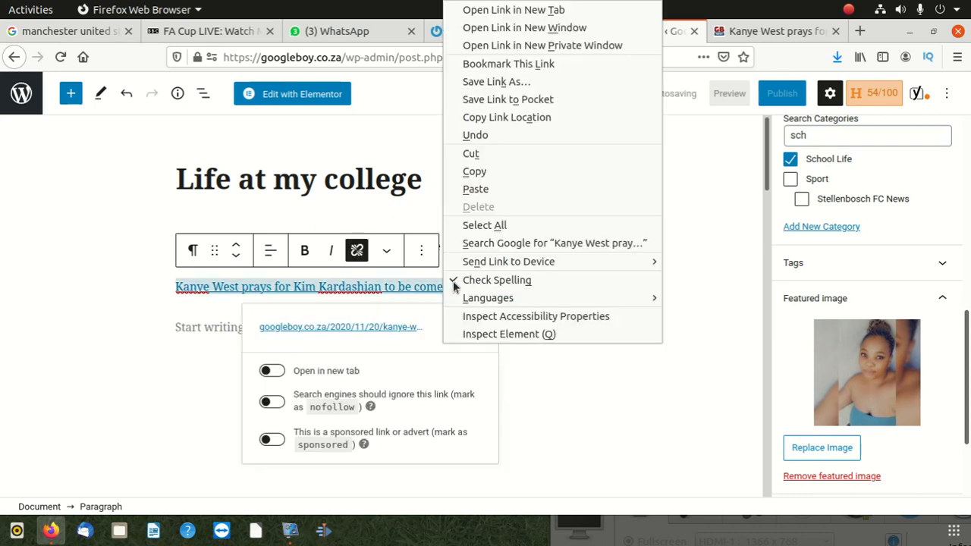
{"action": "left_click", "coordinate": [359, 256]}
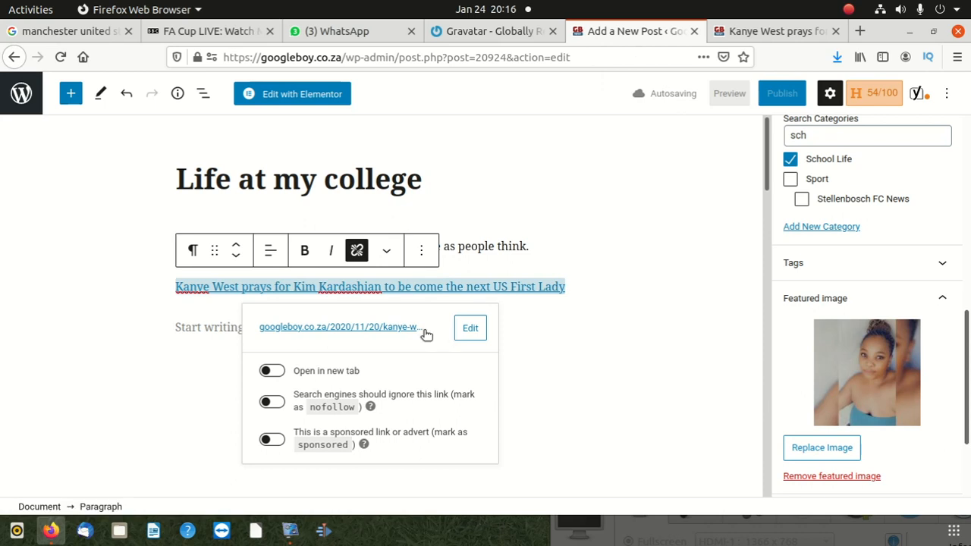
{"action": "left_click", "coordinate": [599, 334]}
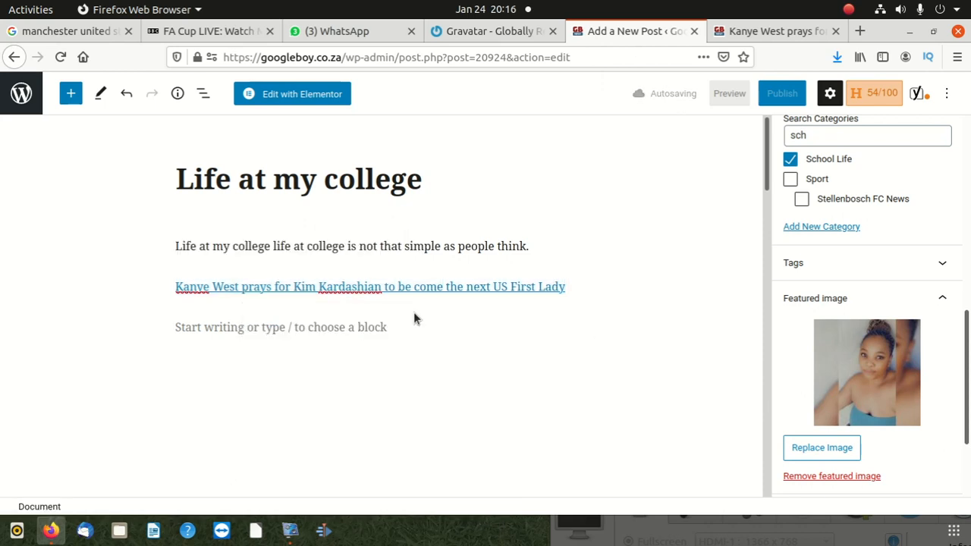
{"action": "left_click", "coordinate": [299, 329]}
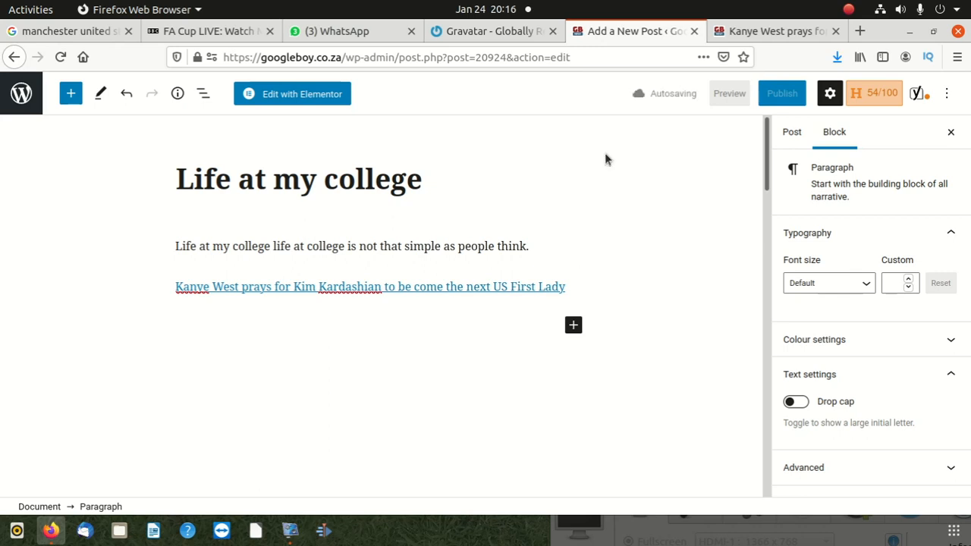
{"action": "scroll", "coordinate": [347, 353], "scroll_direction": "down", "scroll_amount": 5}
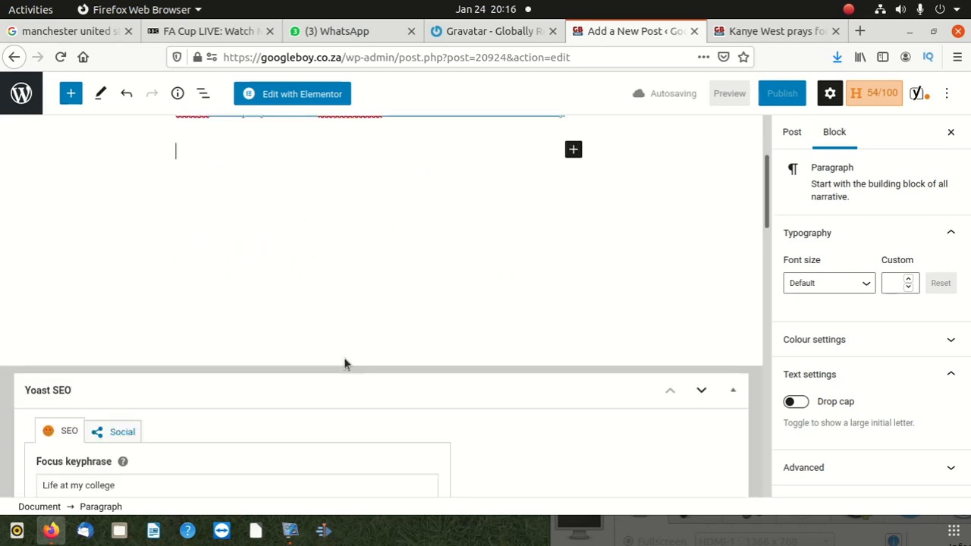
{"action": "scroll", "coordinate": [343, 358], "scroll_direction": "up", "scroll_amount": 5}
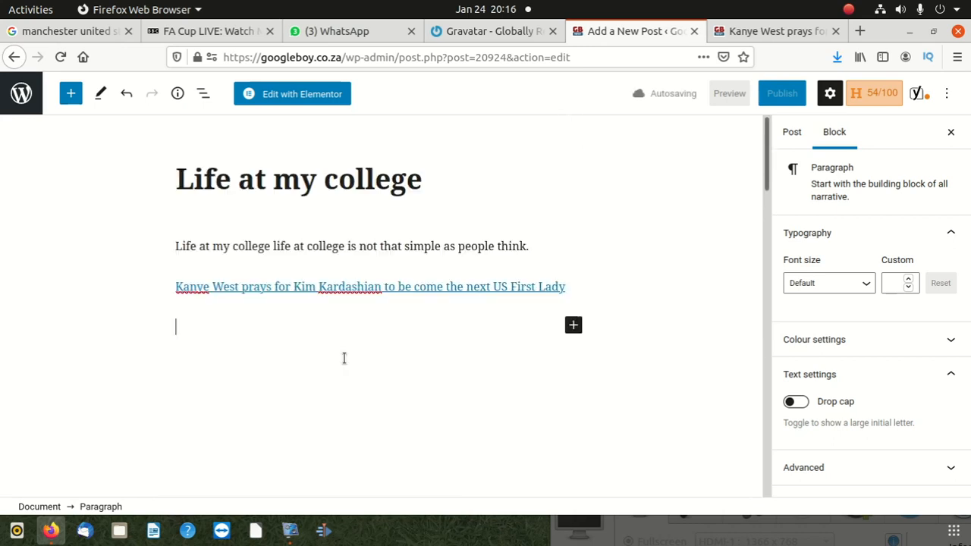
{"action": "left_click", "coordinate": [535, 247]}
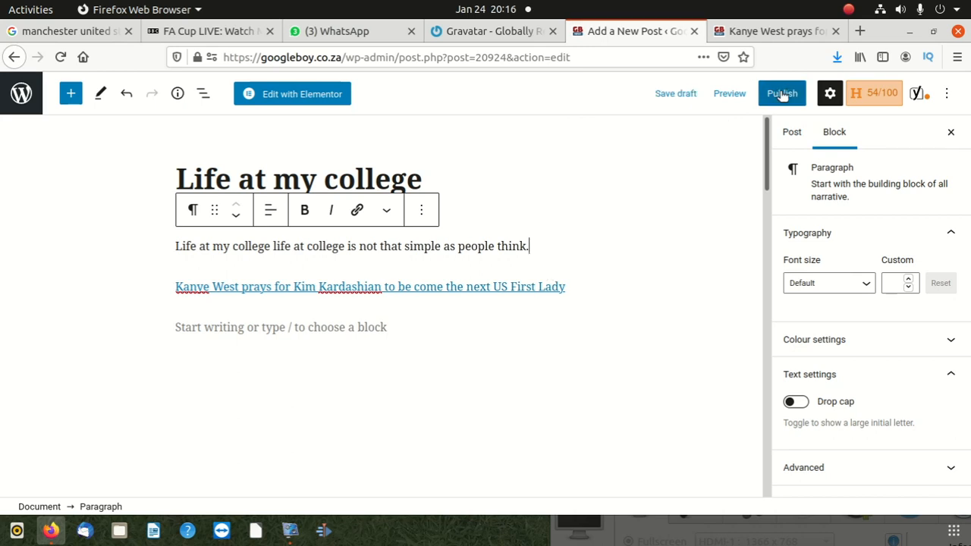
Publish the "Life at my college" post immediately with public visibility
{"action": "left_click", "coordinate": [782, 94]}
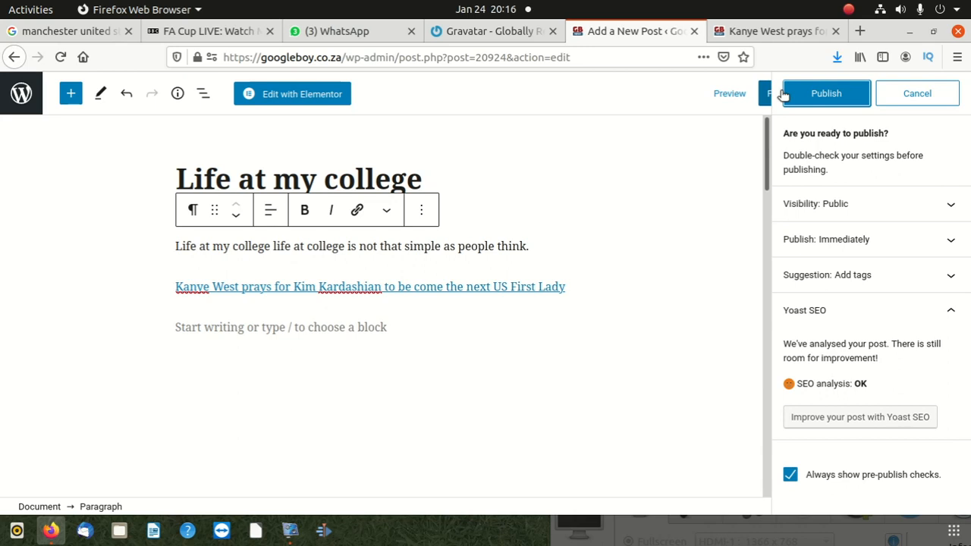
{"action": "left_click", "coordinate": [833, 102]}
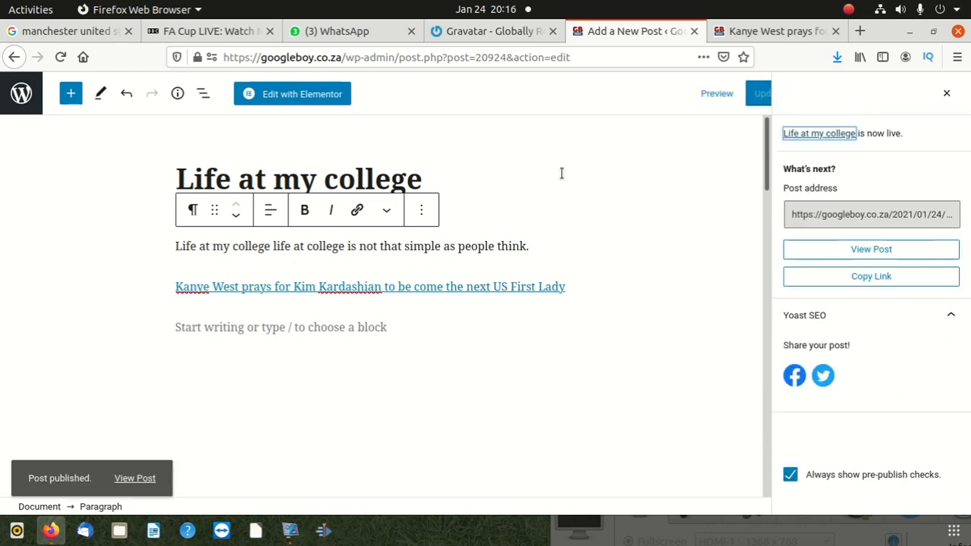
Load the googleboy.co.za homepage in the post editor's tab by removing the admin path from the address
{"action": "left_click", "coordinate": [347, 58]}
{"action": "left_click_drag", "start_coordinate": [347, 57], "coordinate": [672, 62]}
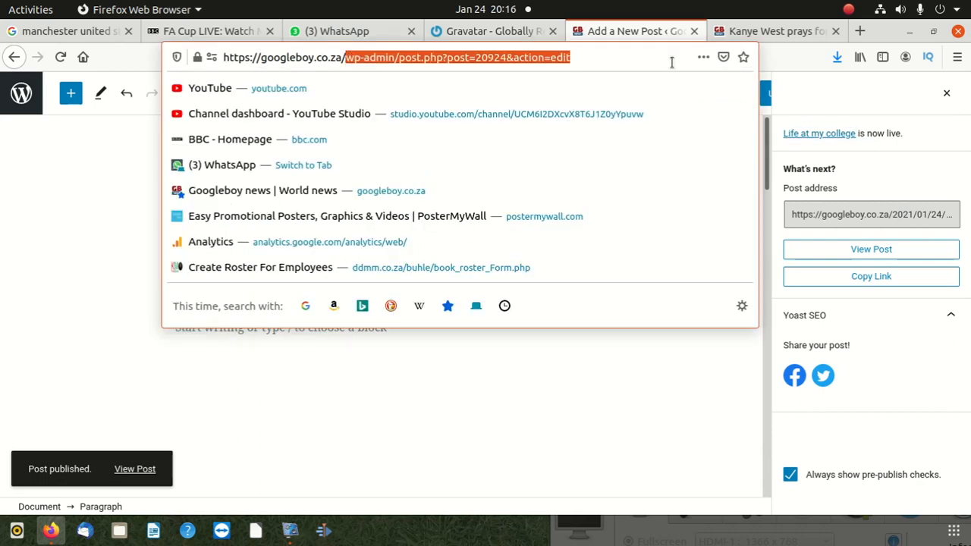
{"action": "key", "text": "BackSpace"}
{"action": "key", "text": "Return"}
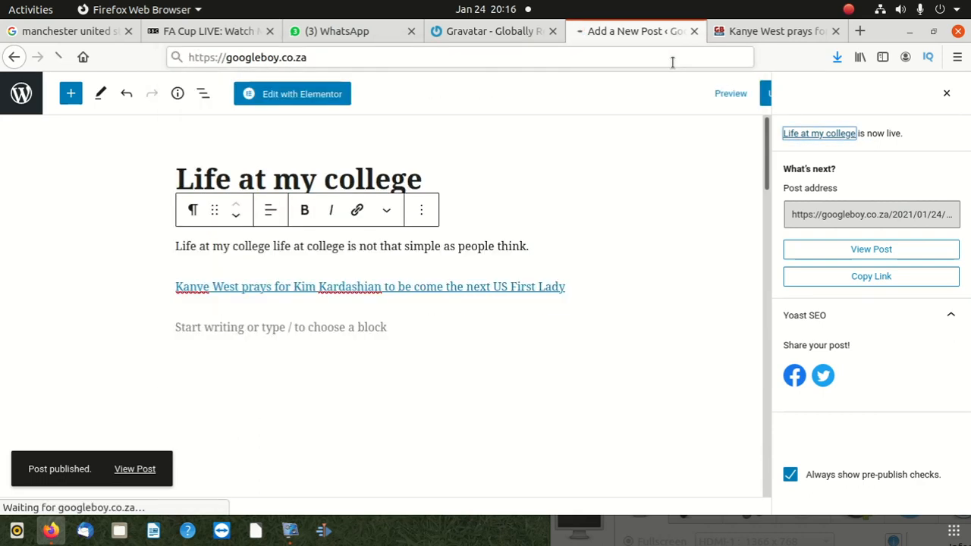
Look over the homepage's Main Stories and Current News sections for the newly published college post
{"action": "left_click", "coordinate": [943, 92]}
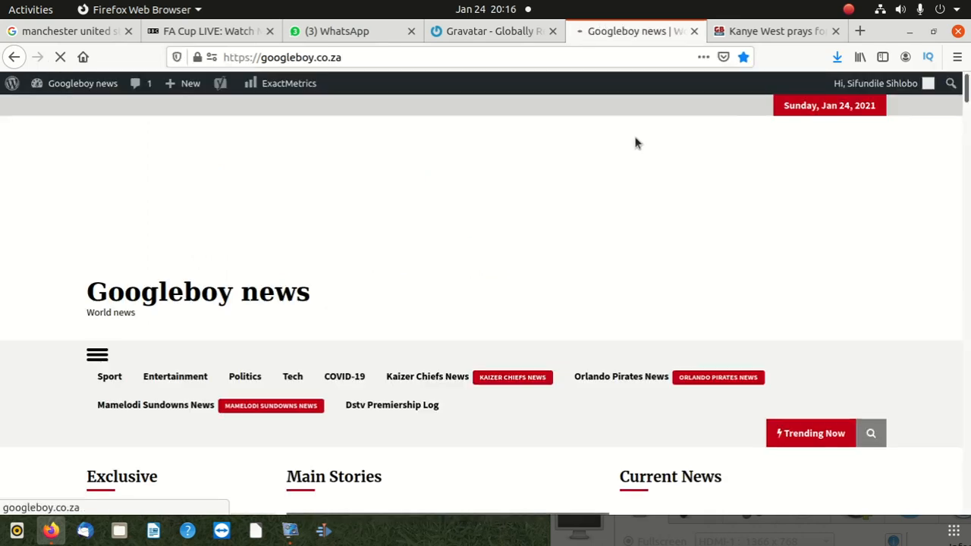
{"action": "scroll", "coordinate": [531, 225], "scroll_direction": "down", "scroll_amount": 5}
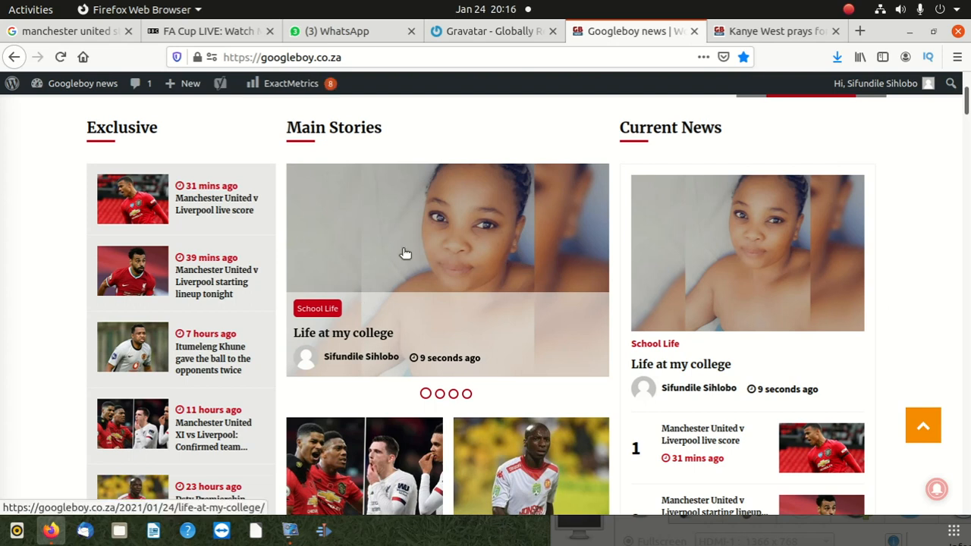
{"action": "scroll", "coordinate": [433, 307], "scroll_direction": "up", "scroll_amount": 5}
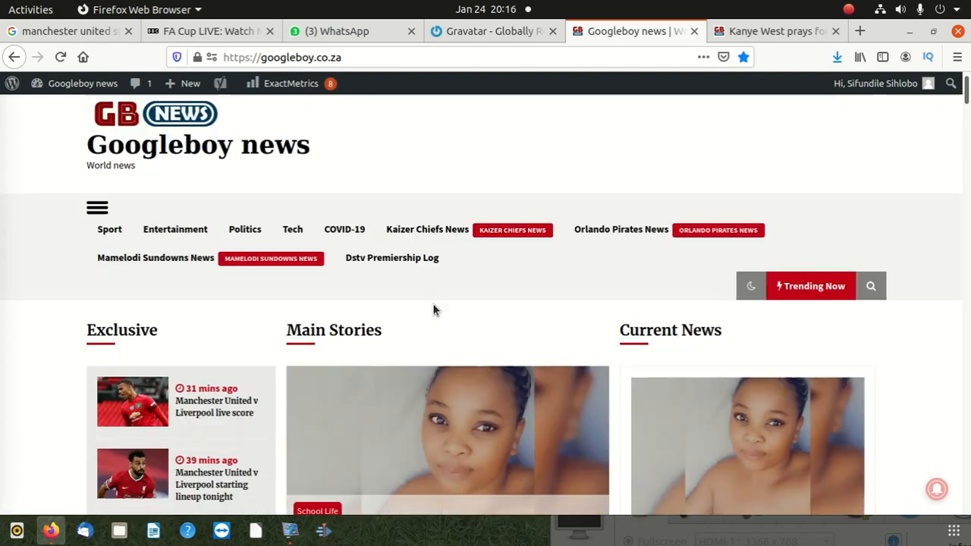
{"action": "scroll", "coordinate": [433, 307], "scroll_direction": "down", "scroll_amount": 5}
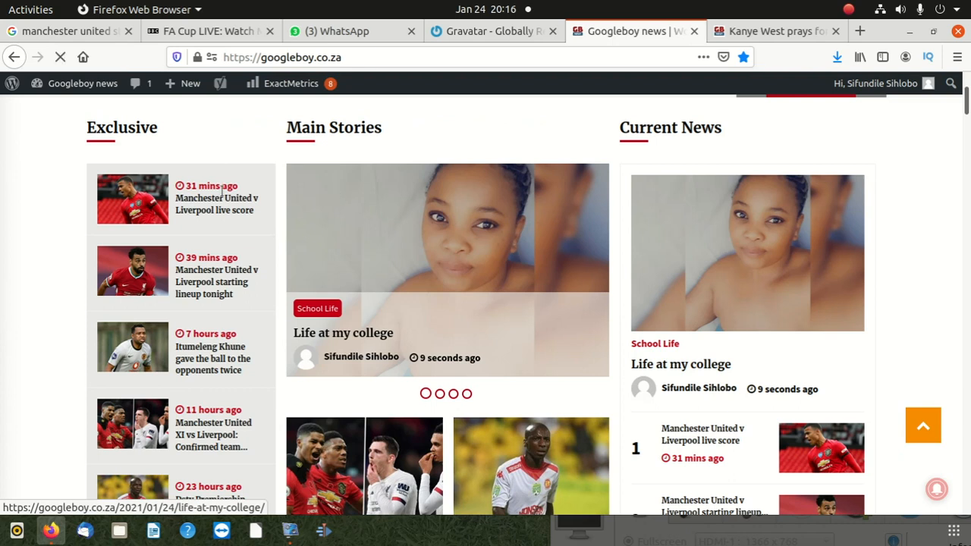
{"action": "scroll", "coordinate": [331, 195], "scroll_direction": "up", "scroll_amount": 5}
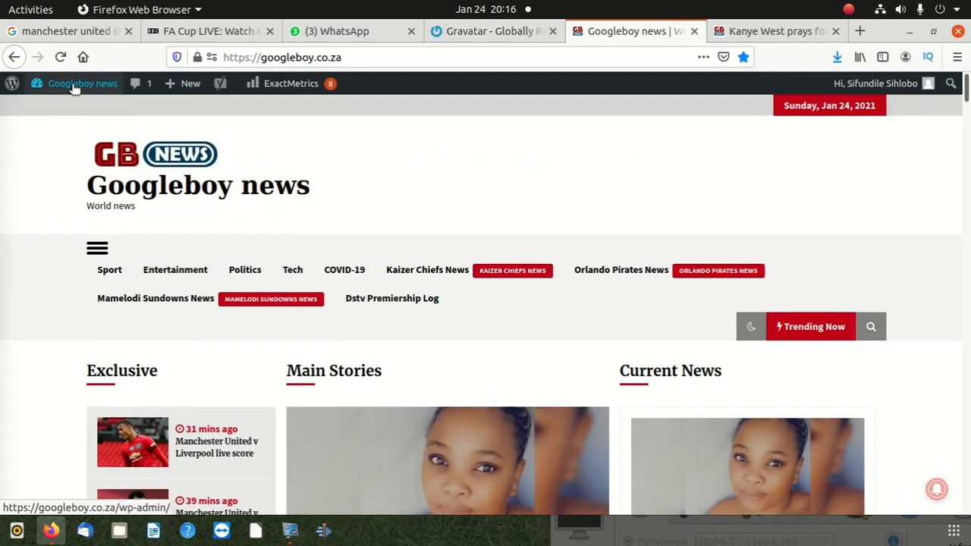
Return to the admin dashboard, open "Life at my college" for editing from the posts list, and place the cursor after its first paragraph
{"action": "mouse_move", "coordinate": [74, 89]}
{"action": "left_click", "coordinate": [55, 111]}
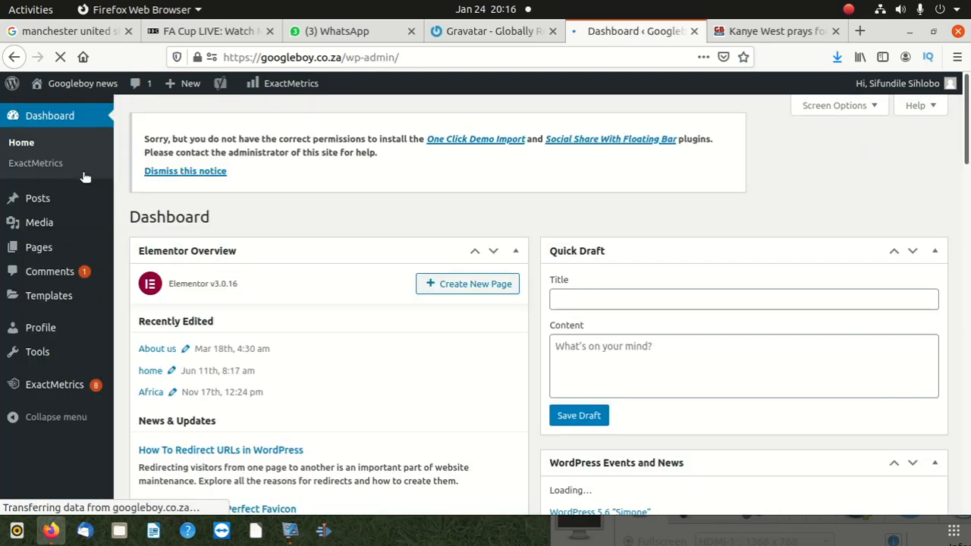
{"action": "left_click", "coordinate": [31, 199]}
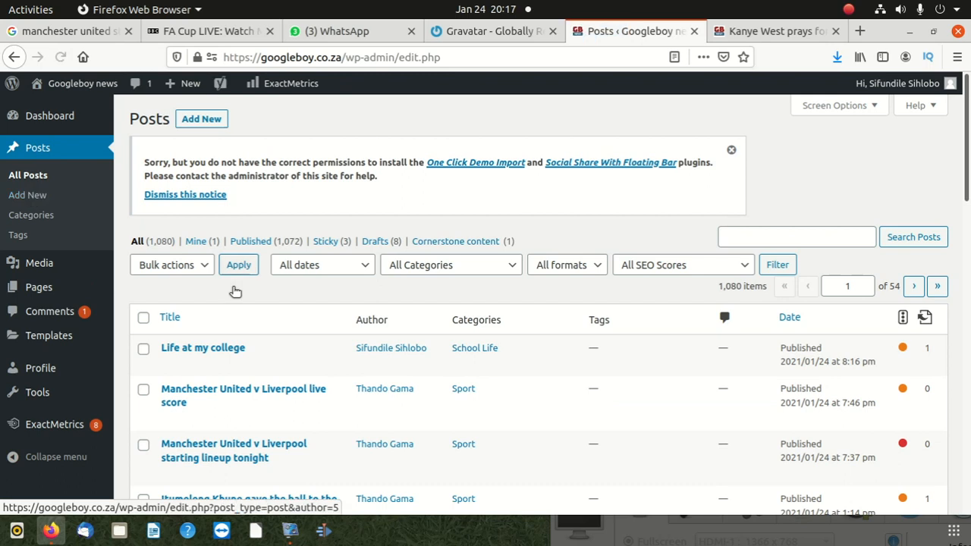
{"action": "scroll", "coordinate": [234, 288], "scroll_direction": "down", "scroll_amount": 3}
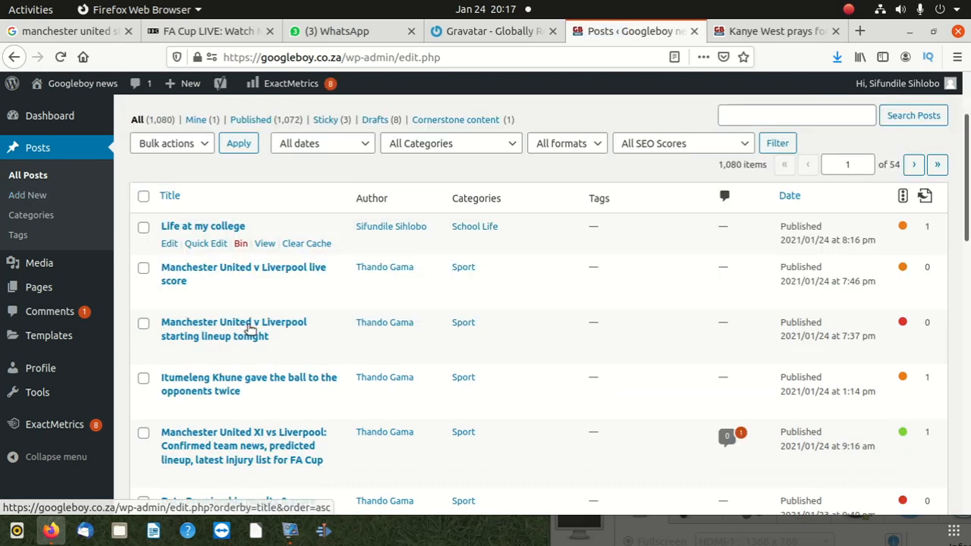
{"action": "left_click", "coordinate": [170, 246]}
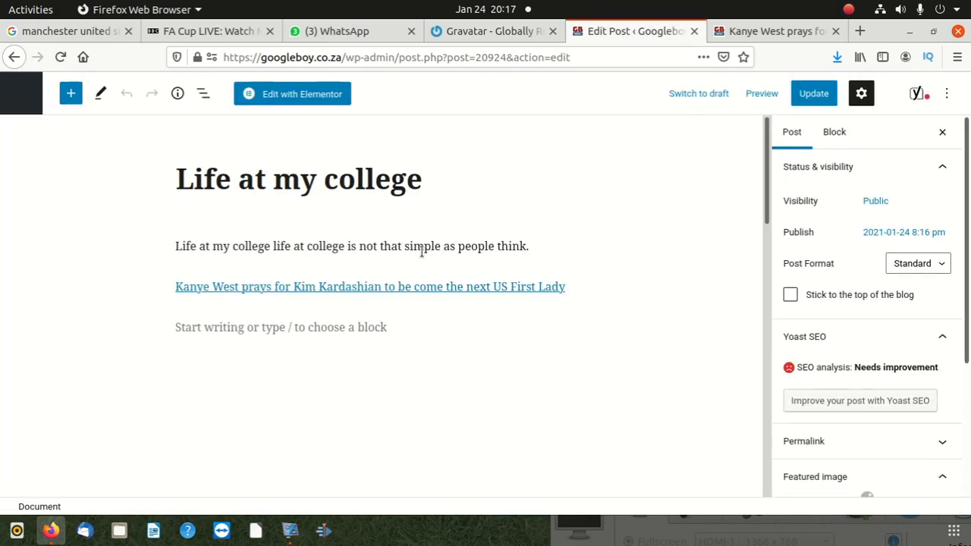
{"action": "left_click", "coordinate": [534, 246]}
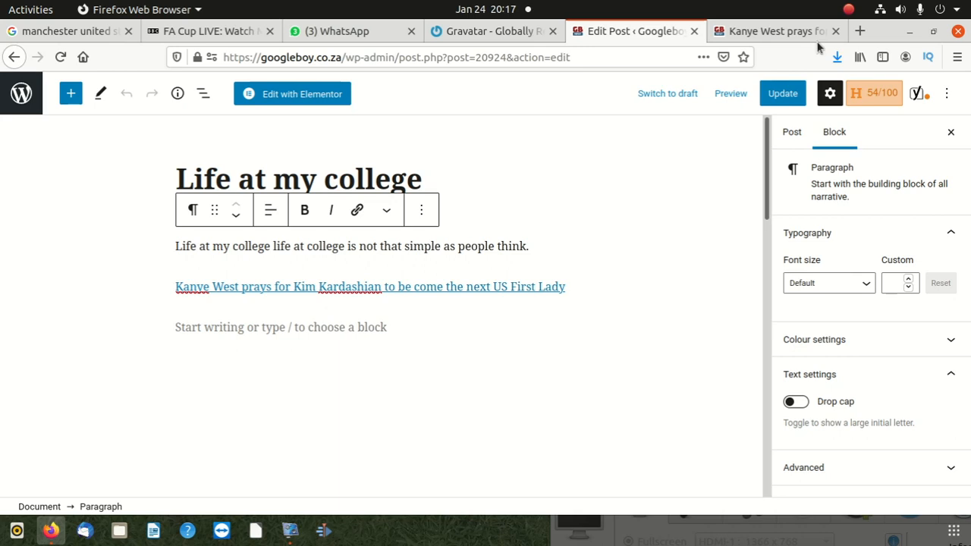
{"action": "left_click_drag", "start_coordinate": [897, 39], "coordinate": [744, 94]}
{"action": "left_click_drag", "start_coordinate": [877, 464], "coordinate": [694, 105]}
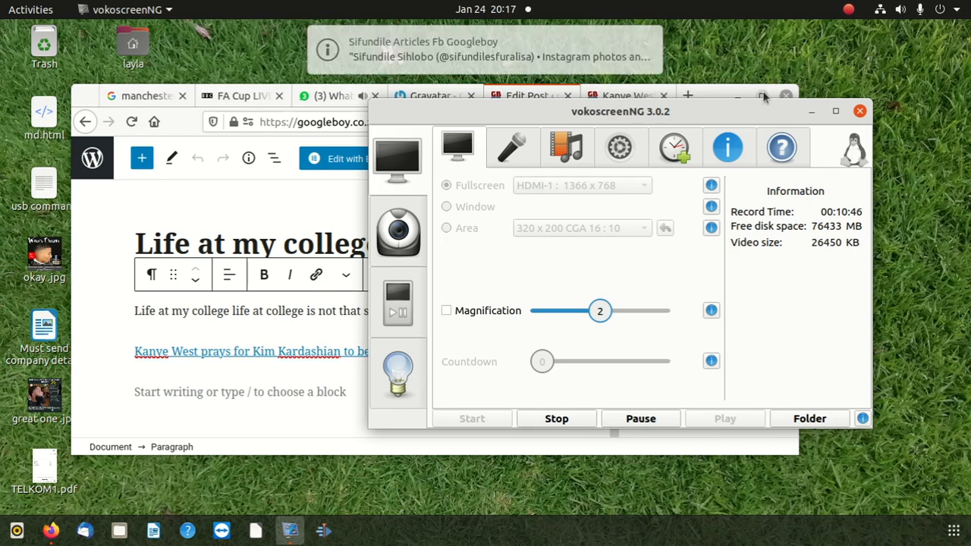
{"action": "left_click", "coordinate": [735, 91]}
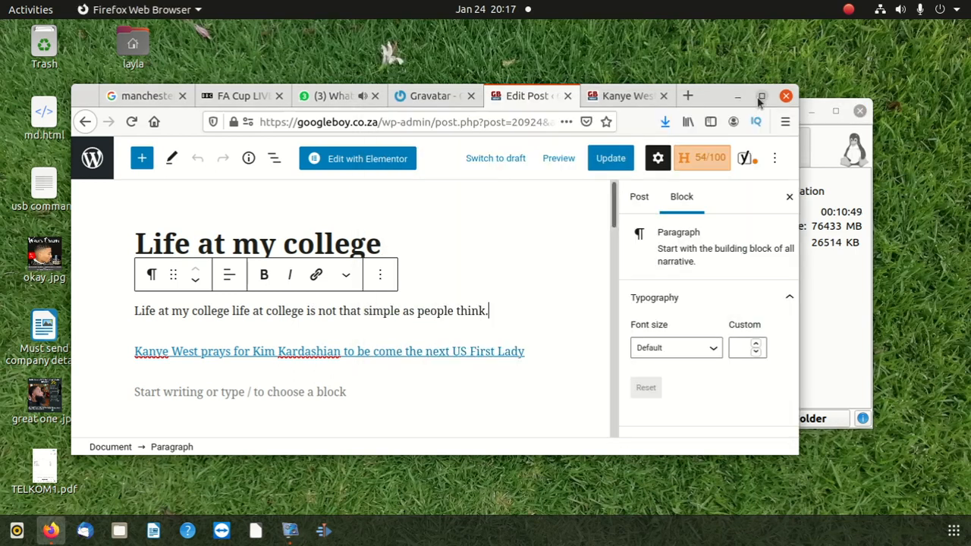
{"action": "left_click", "coordinate": [762, 94]}
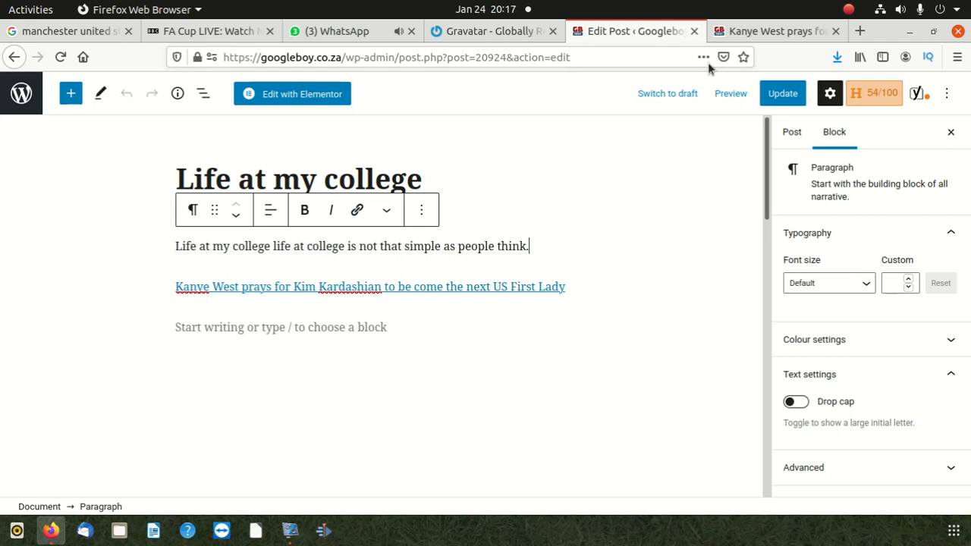
In the Kanye West article's tab, go to the Googleboy news homepage and open the "Life at my college" story from Main Stories
{"action": "left_click", "coordinate": [752, 30]}
{"action": "left_click_drag", "start_coordinate": [322, 361], "coordinate": [275, 269]}
{"action": "scroll", "coordinate": [142, 199], "scroll_direction": "up", "scroll_amount": 3}
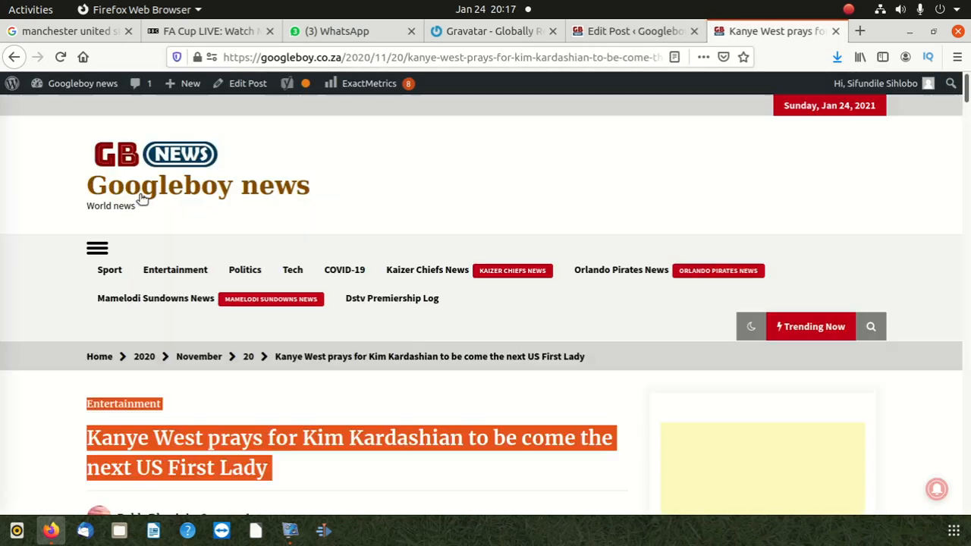
{"action": "left_click", "coordinate": [160, 198]}
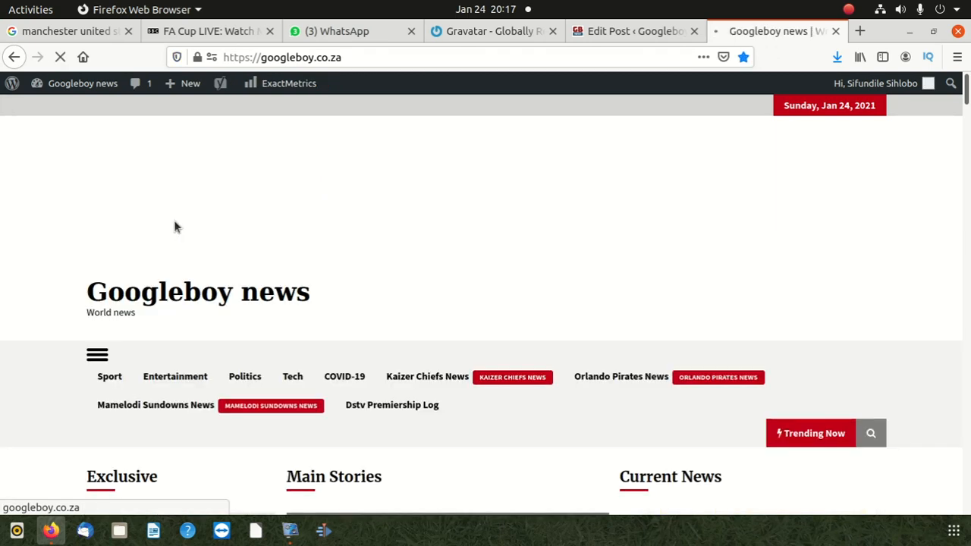
{"action": "scroll", "coordinate": [266, 262], "scroll_direction": "down", "scroll_amount": 5}
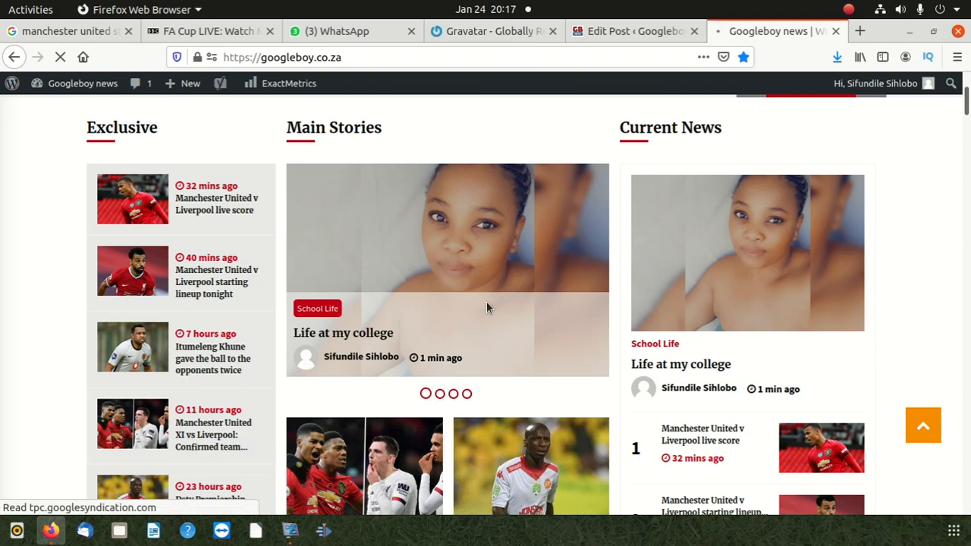
{"action": "left_click", "coordinate": [447, 223]}
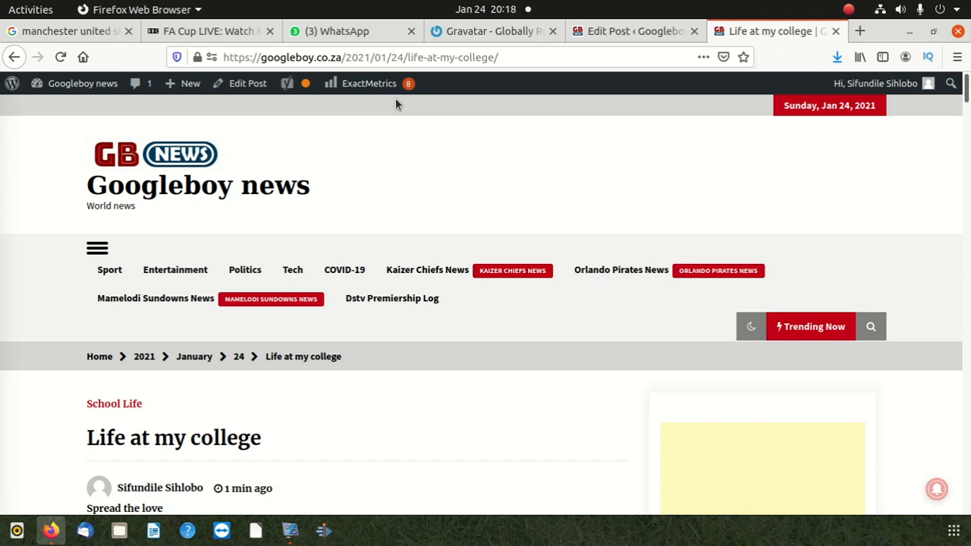
Copy the web address of the published "Life at my college" post
{"action": "left_click", "coordinate": [321, 56]}
{"action": "right_click", "coordinate": [320, 57]}
{"action": "left_click", "coordinate": [354, 104]}
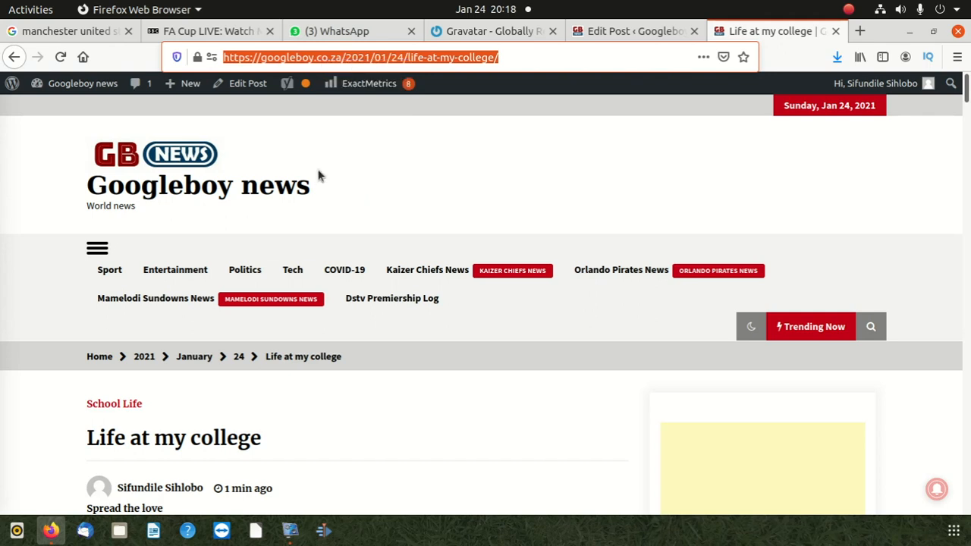
Review the published college post's text, share buttons, comment section and author box
{"action": "scroll", "coordinate": [310, 292], "scroll_direction": "down", "scroll_amount": 2}
{"action": "scroll", "coordinate": [261, 323], "scroll_direction": "down", "scroll_amount": 5}
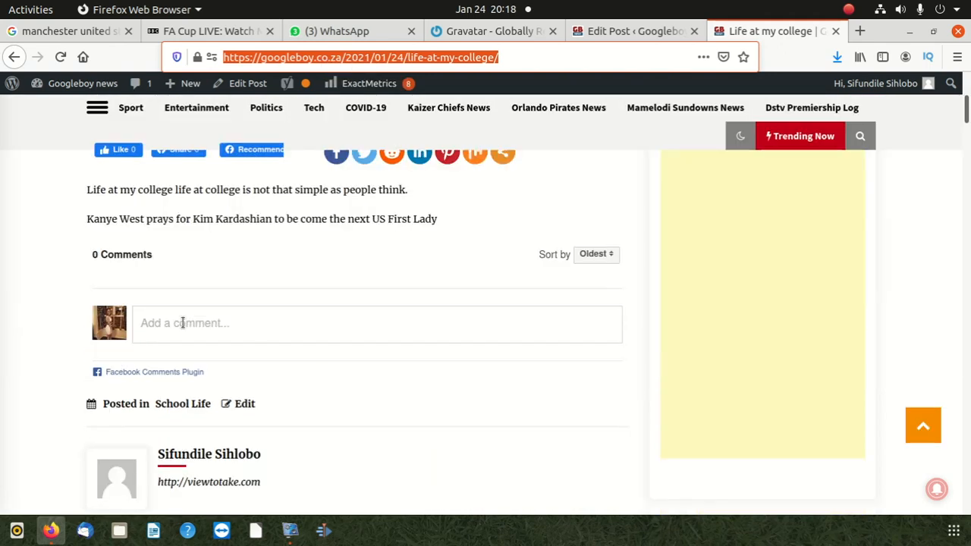
{"action": "scroll", "coordinate": [182, 323], "scroll_direction": "up", "scroll_amount": 3}
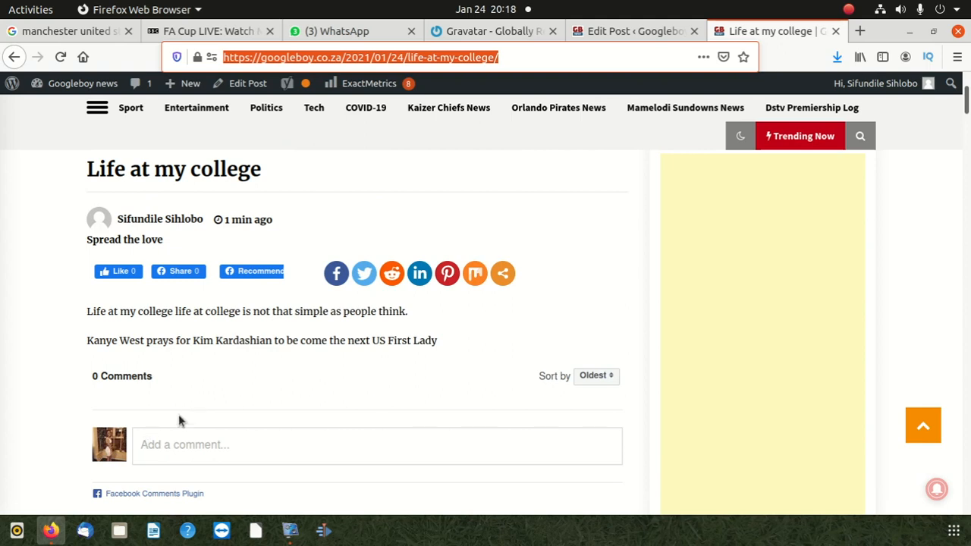
{"action": "scroll", "coordinate": [178, 414], "scroll_direction": "up", "scroll_amount": 3}
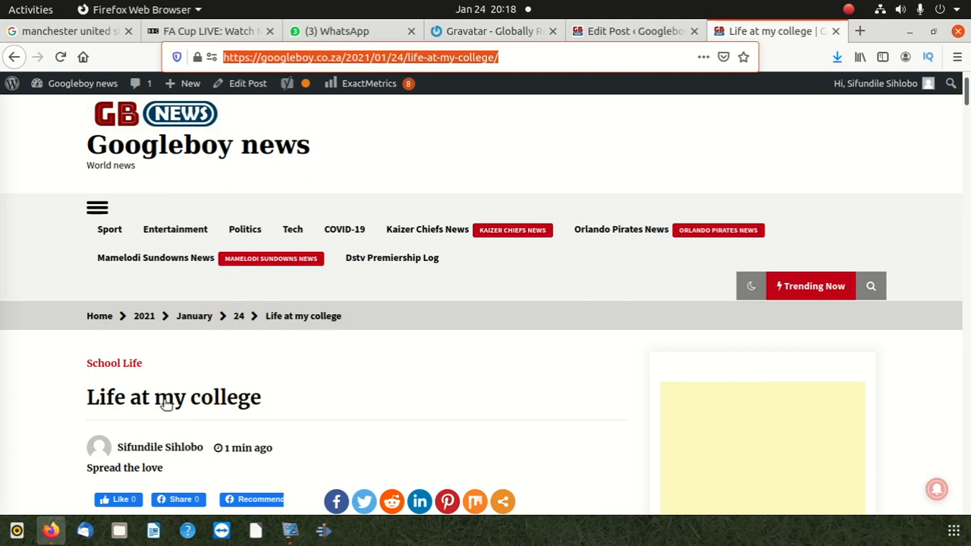
{"action": "left_click_drag", "start_coordinate": [885, 31], "coordinate": [605, 68]}
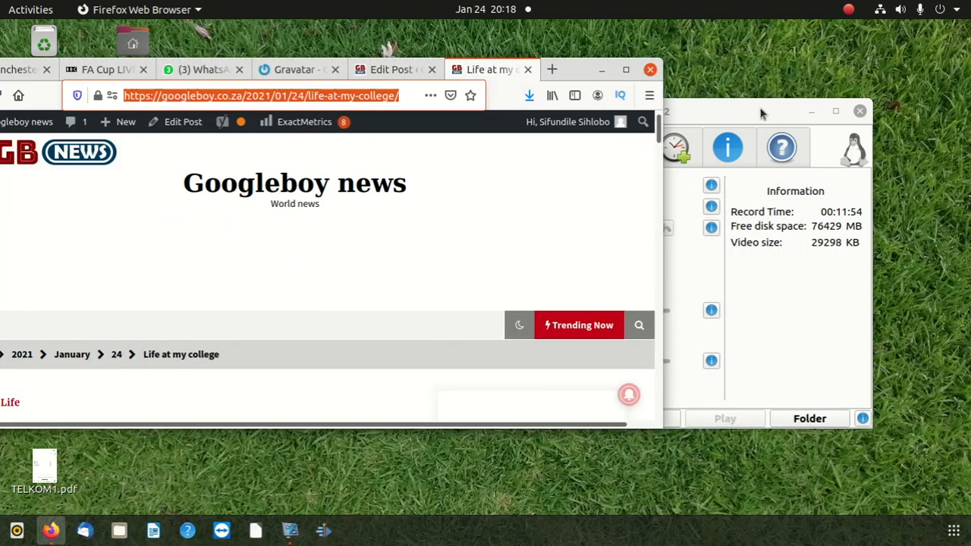